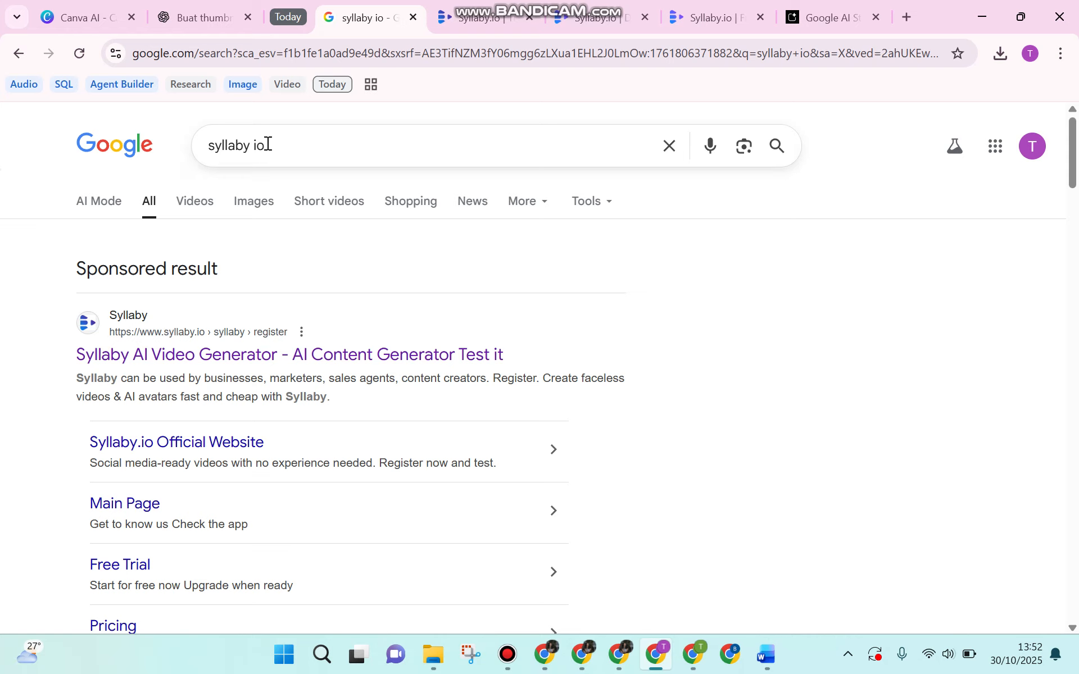
Review the Syllaby search results and look over the Syllaby homepage, including the free trial section and login options
scroll(420, 299, down, 1)
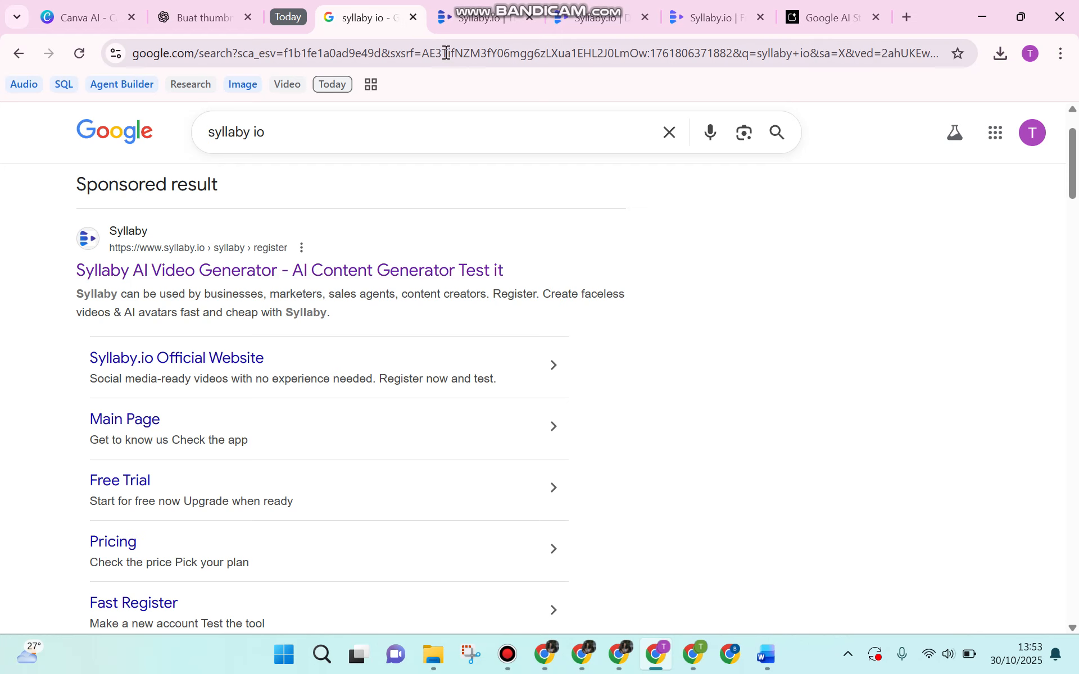
click(460, 17)
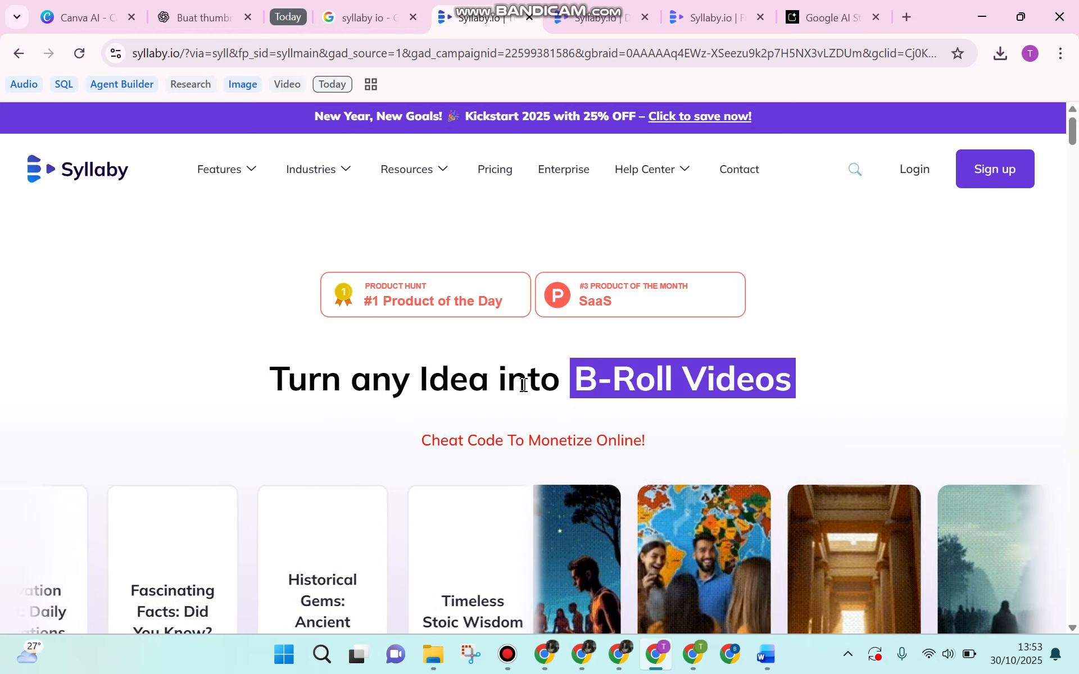
scroll(527, 385, down, 7)
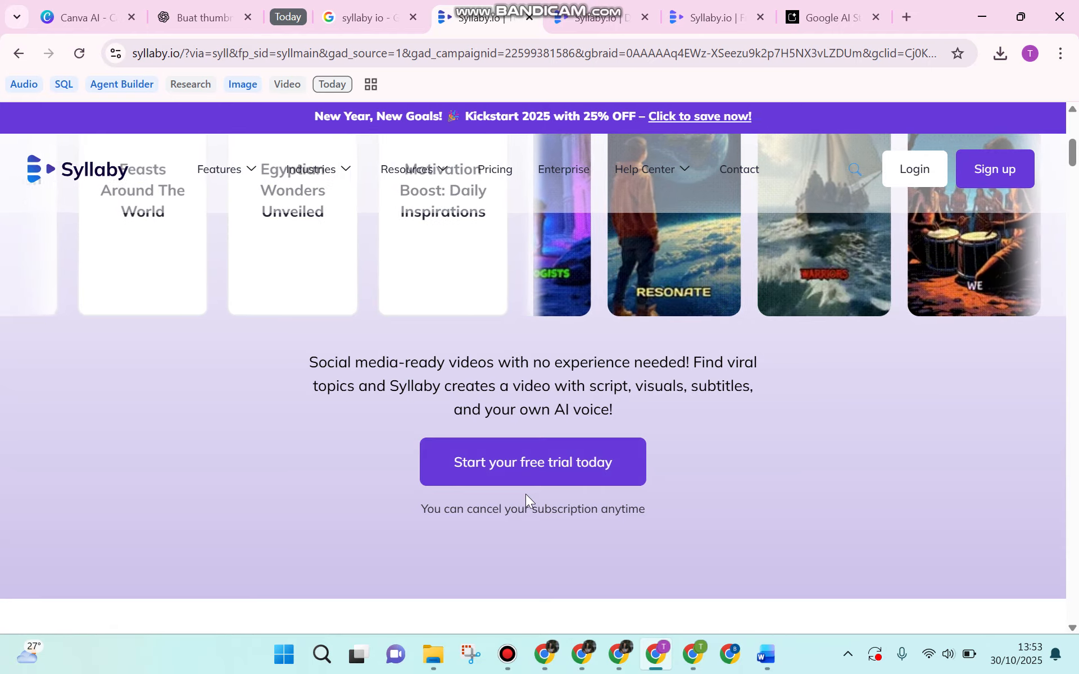
scroll(518, 325, up, 4)
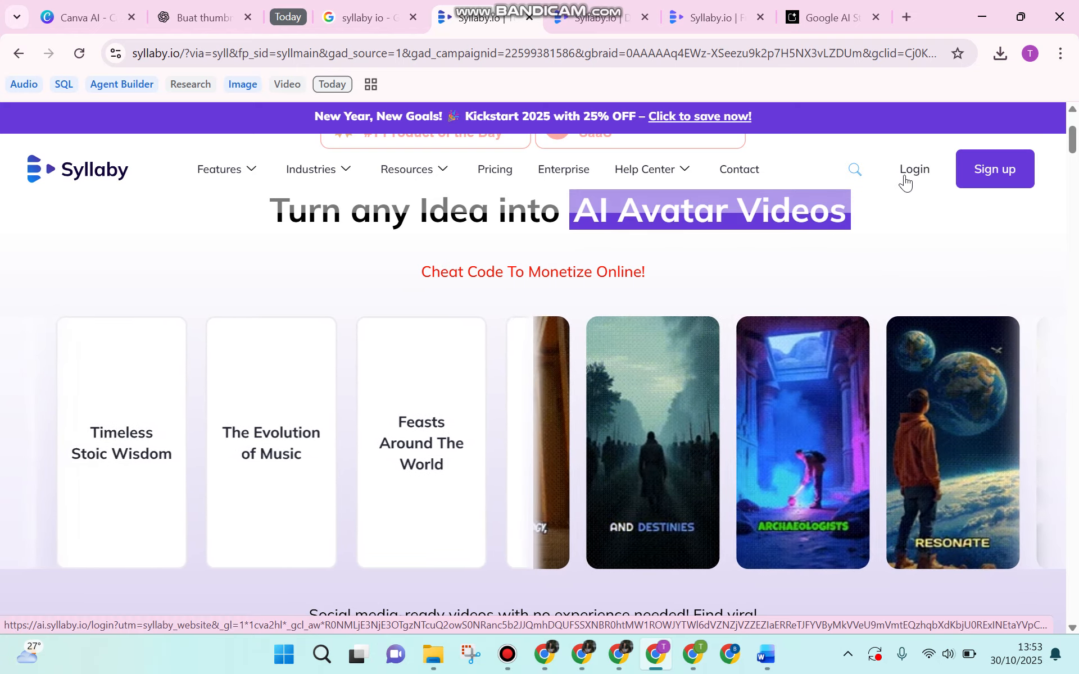
scroll(547, 238, up, 3)
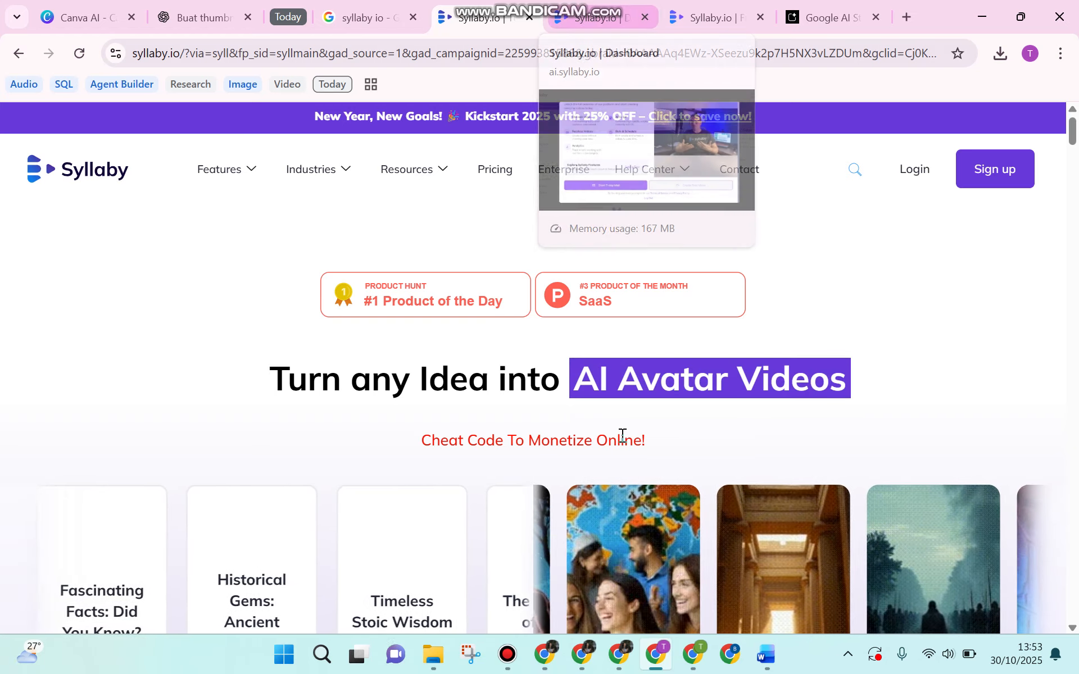
Switch to the browser window with the signed-in Syllaby dashboard, skip the content type question and start the guided feature tour
click(687, 666)
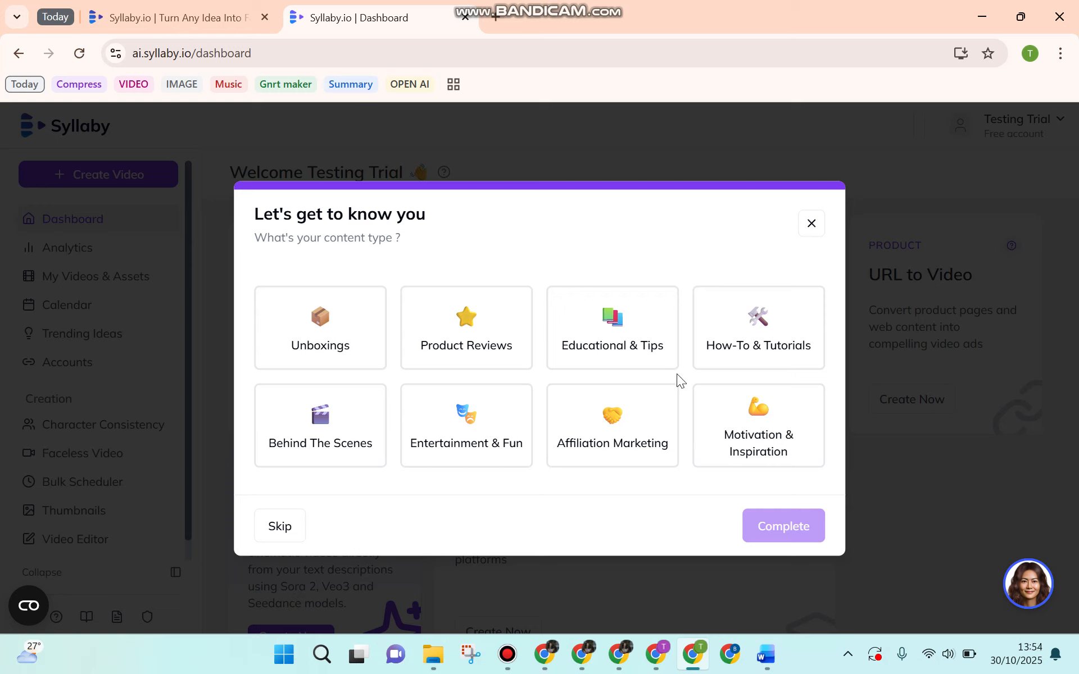
click(288, 527)
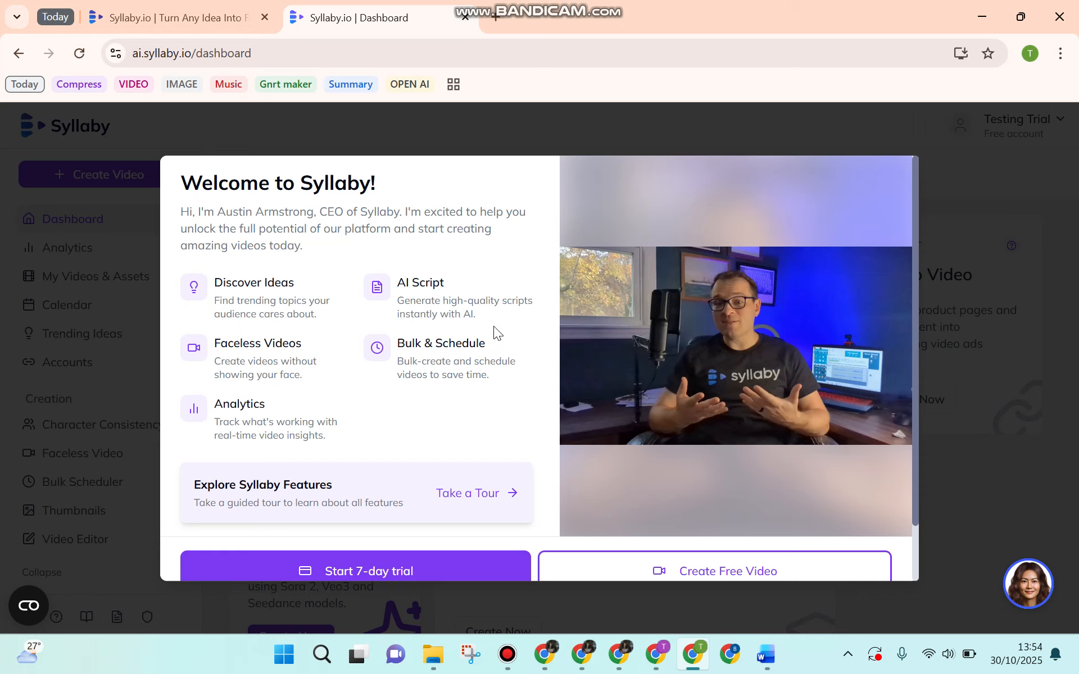
click(500, 486)
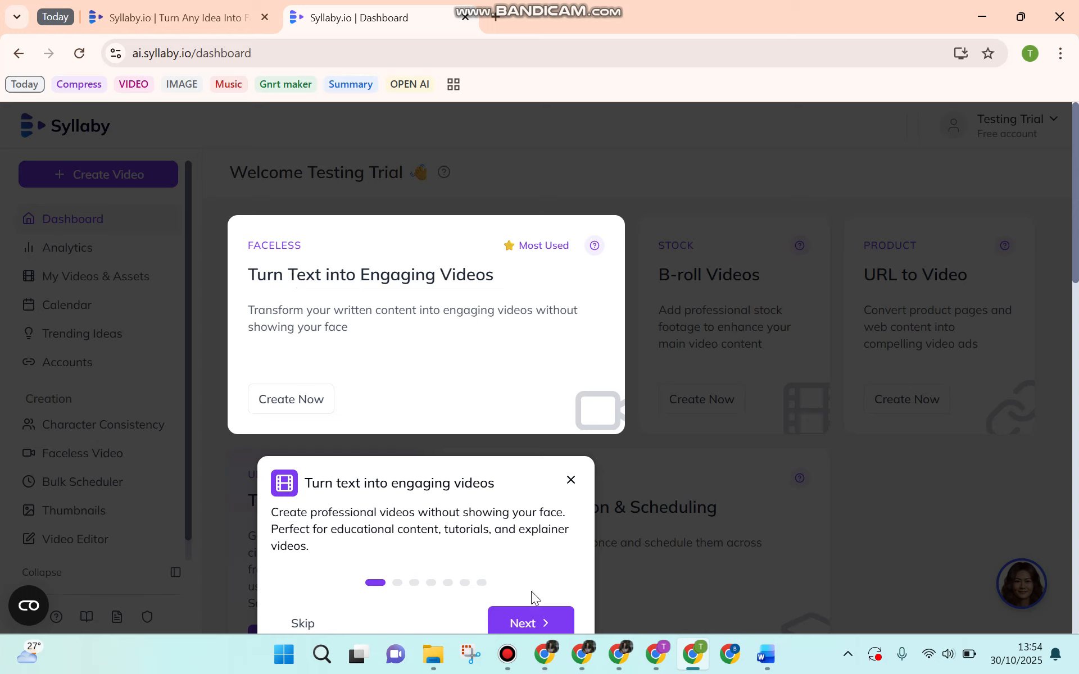
Go through the guided tour of the dashboard's video creation features up to Bulk Video Creation & Scheduling and finish it
click(533, 622)
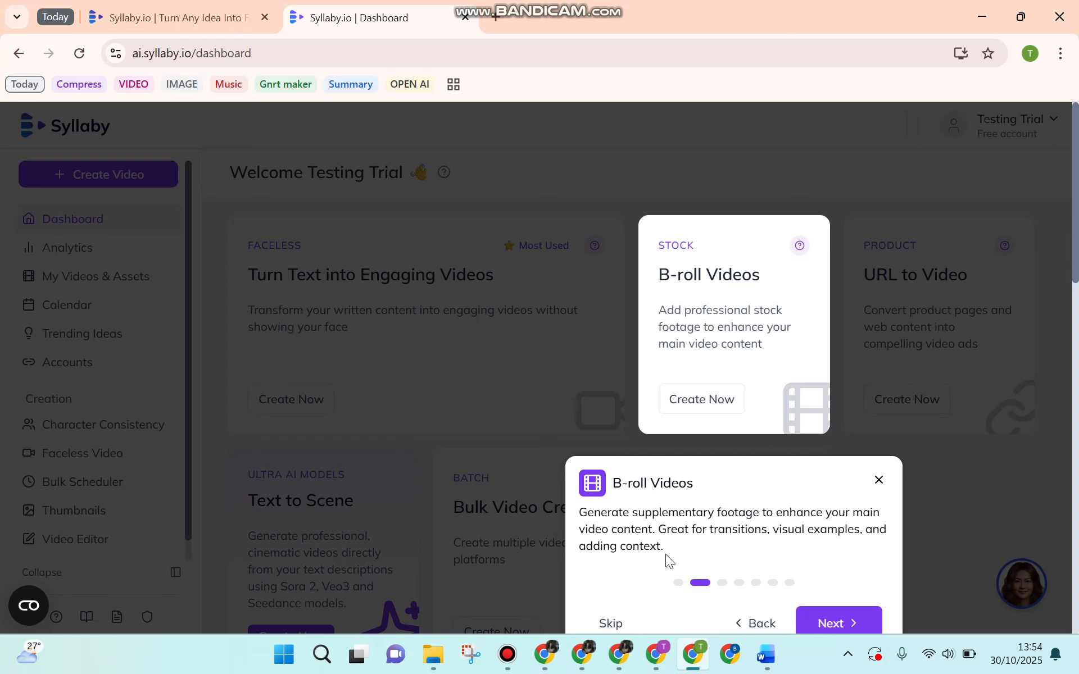
click(842, 621)
click(1003, 621)
click(736, 618)
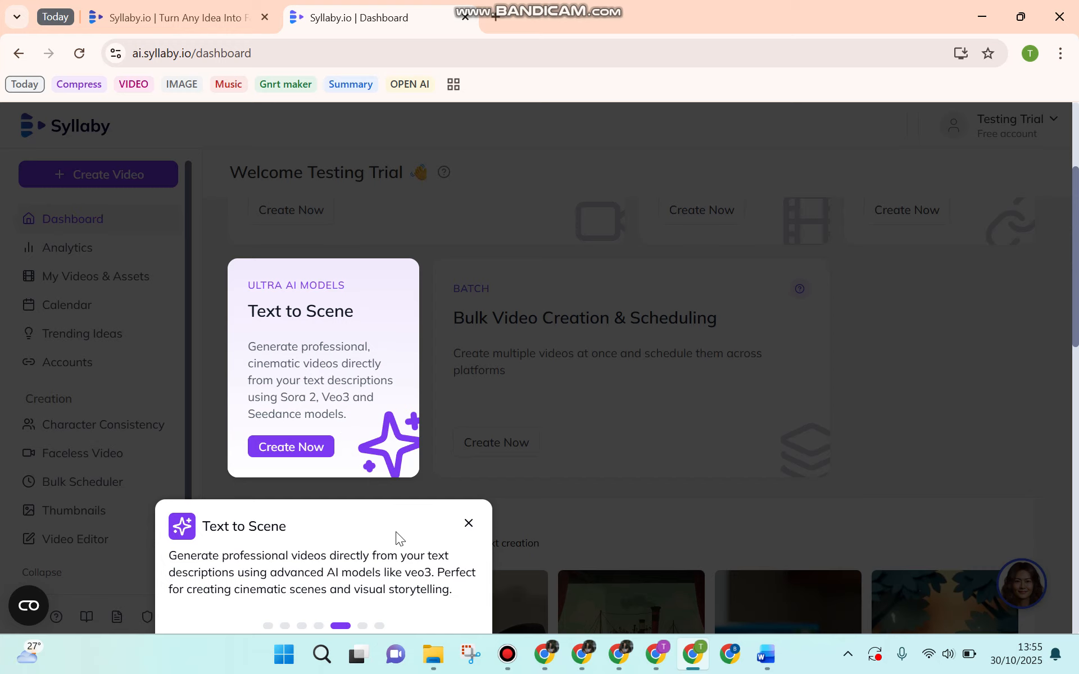
scroll(398, 534, down, 3)
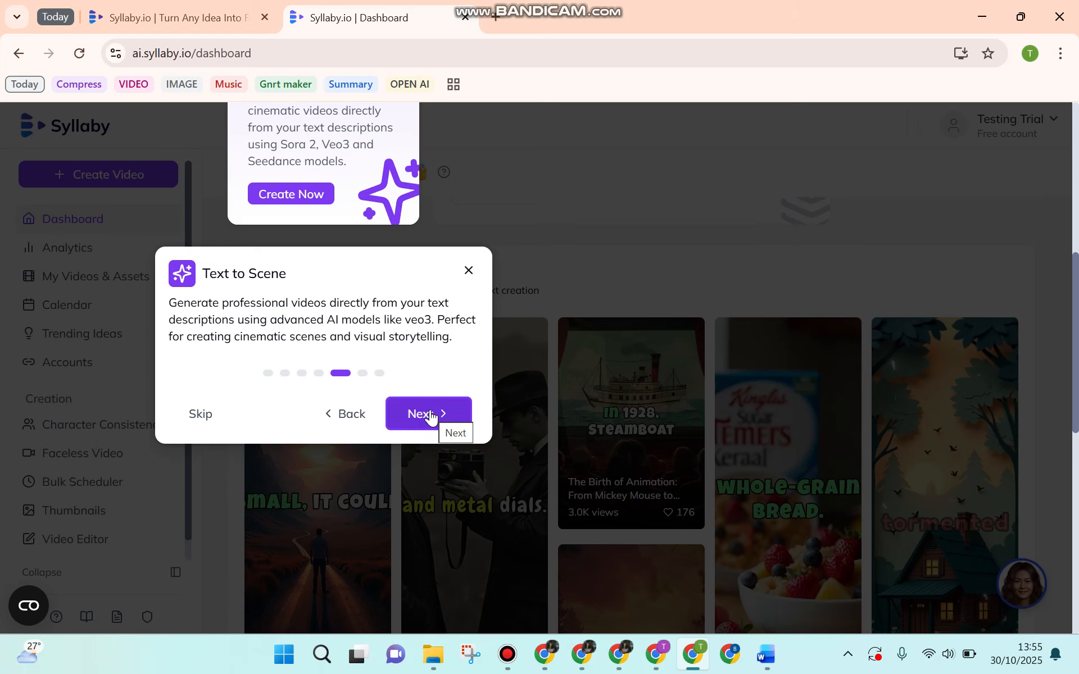
scroll(706, 444, down, 2)
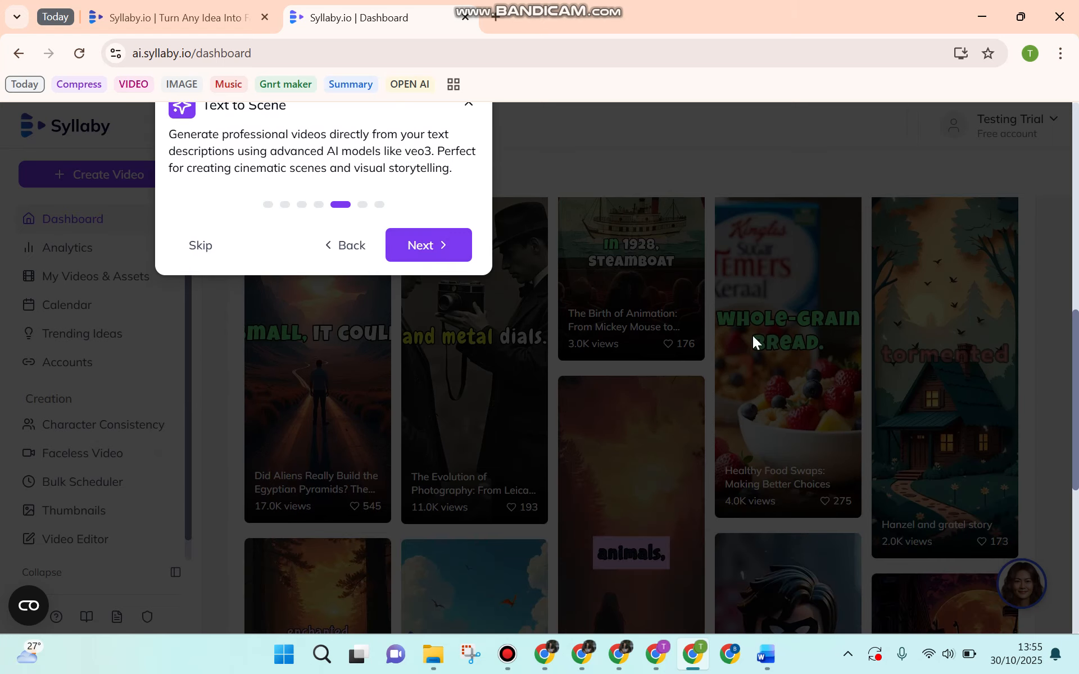
scroll(891, 474, up, 4)
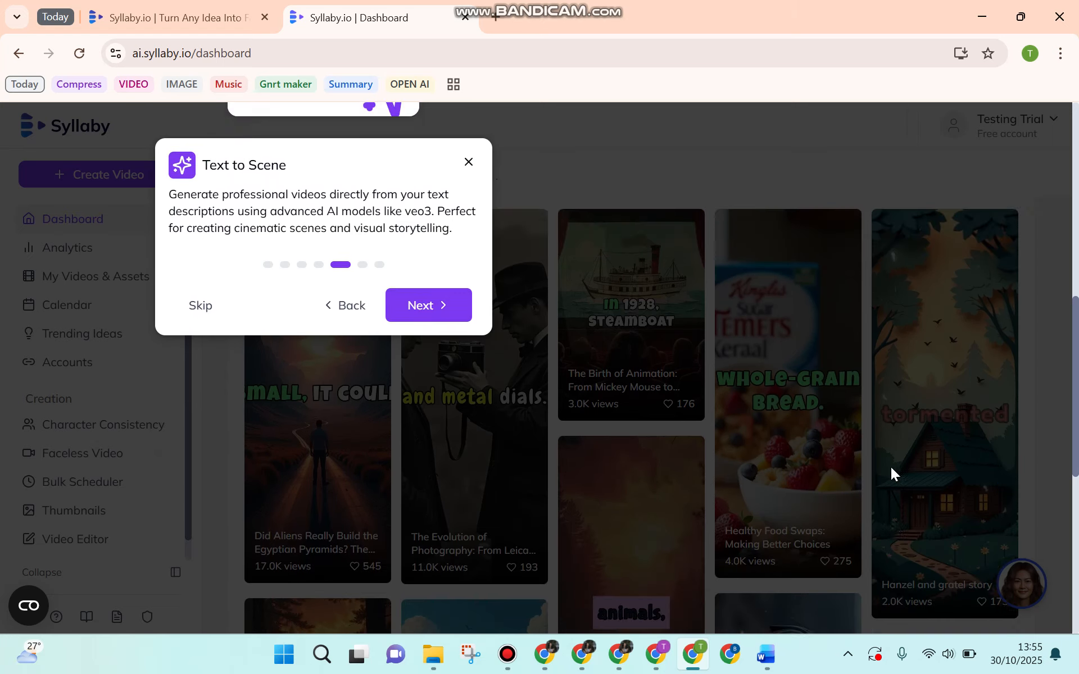
click(443, 507)
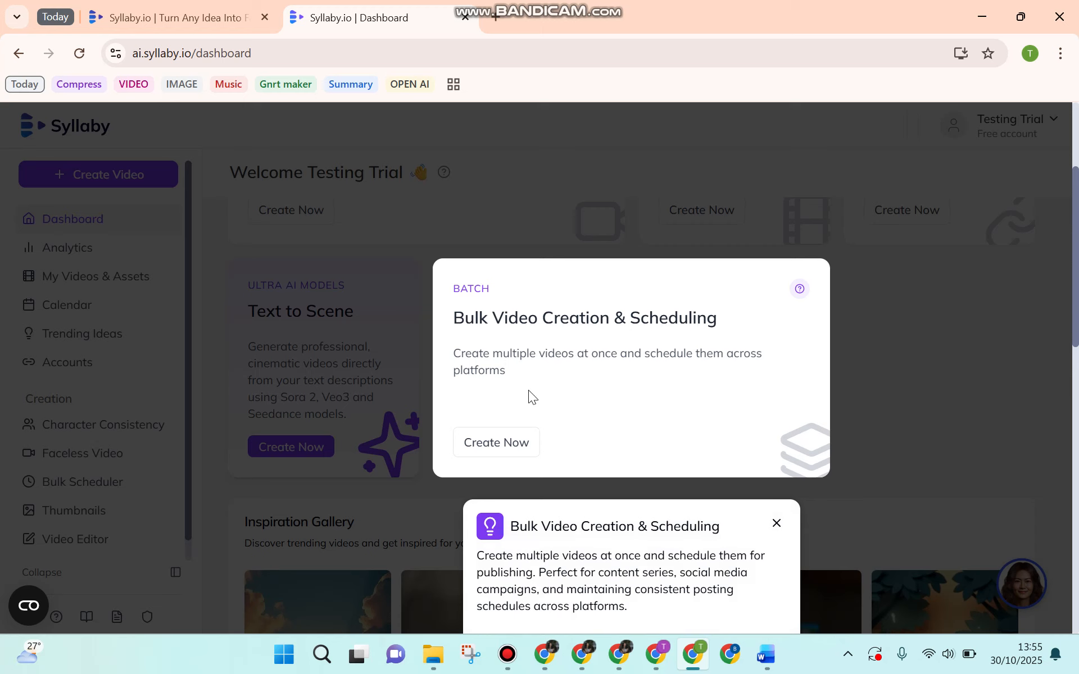
scroll(581, 356, down, 1)
scroll(587, 349, up, 1)
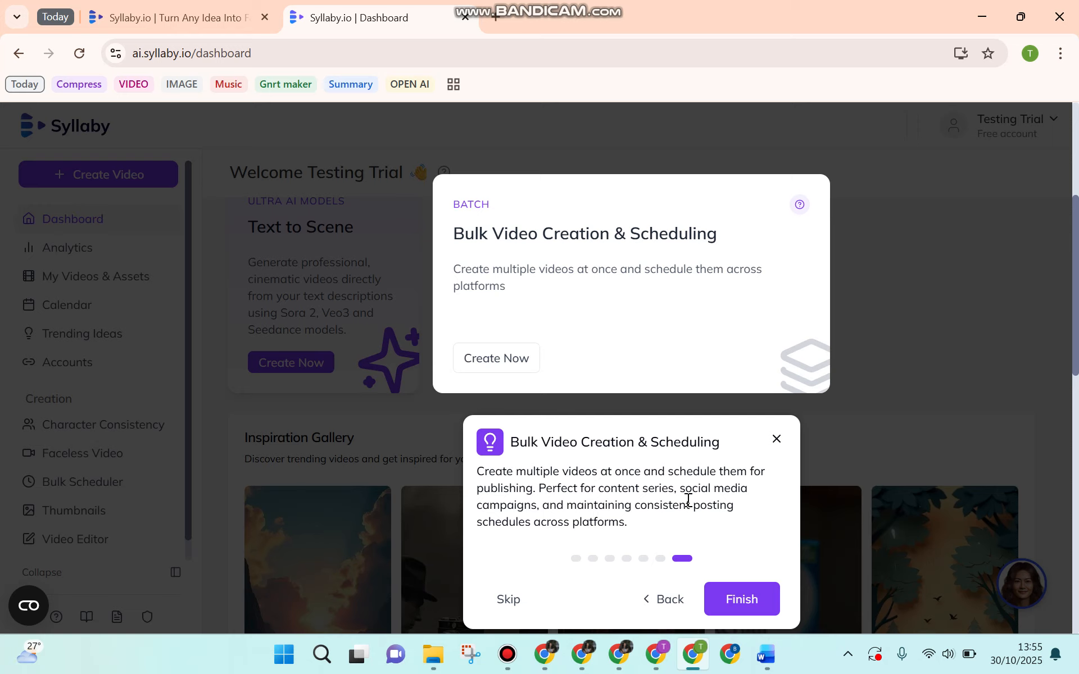
click(742, 599)
Browse the image styles in the free Faceless Videos generator and select Hyper Realism
scroll(561, 276, down, 2)
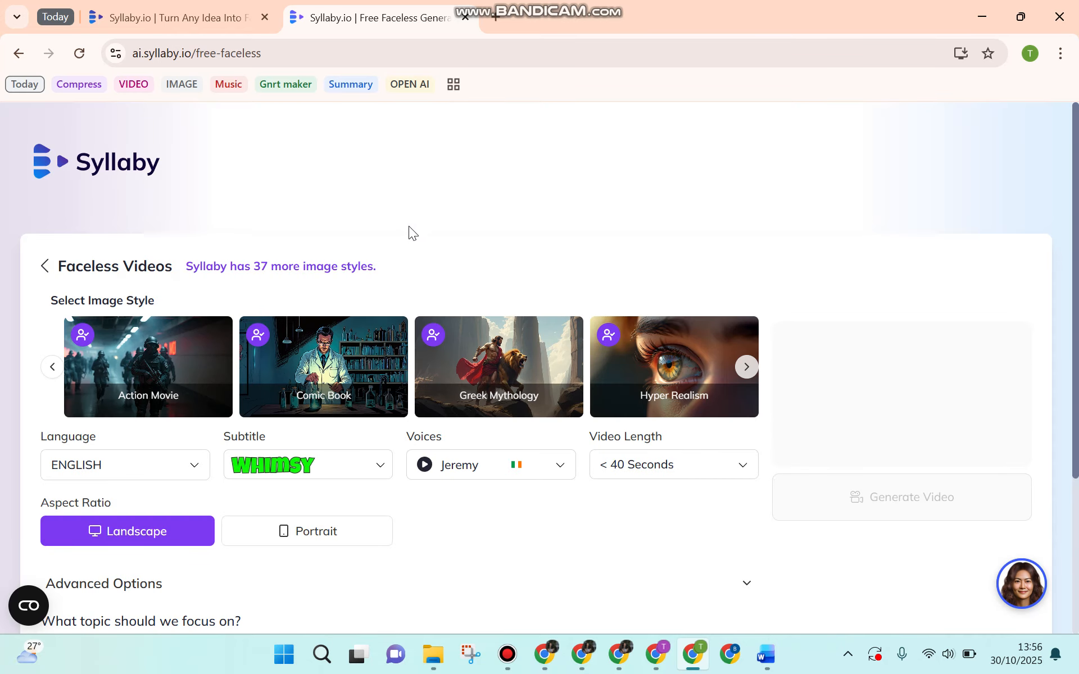
scroll(409, 225, down, 2)
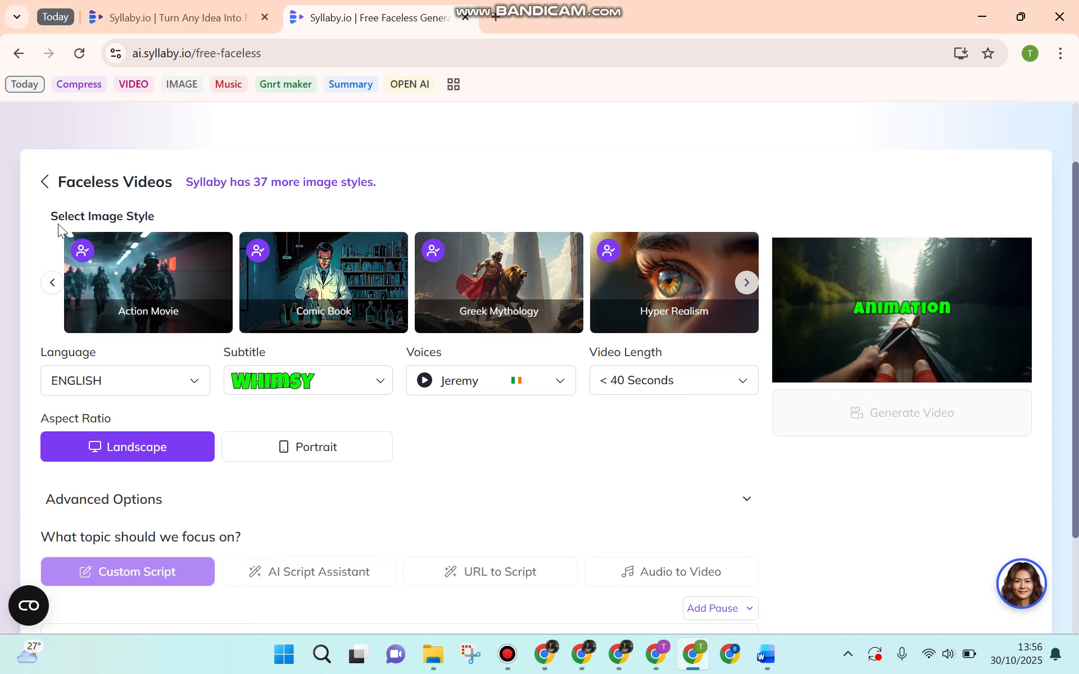
click(127, 315)
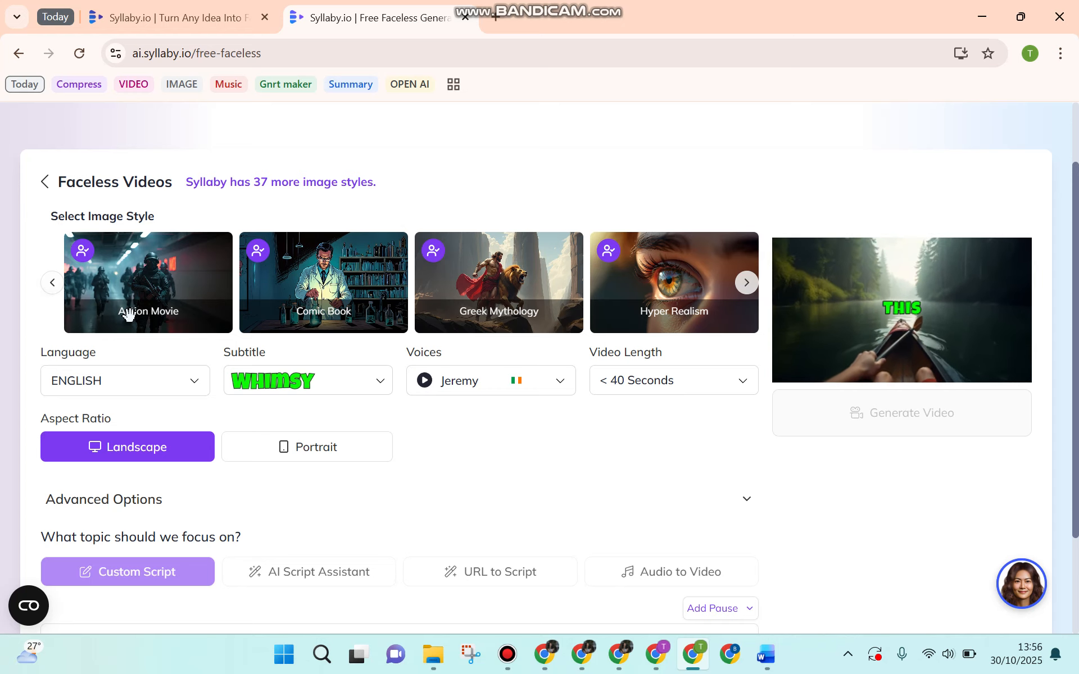
click(746, 284)
click(746, 284)
click(746, 283)
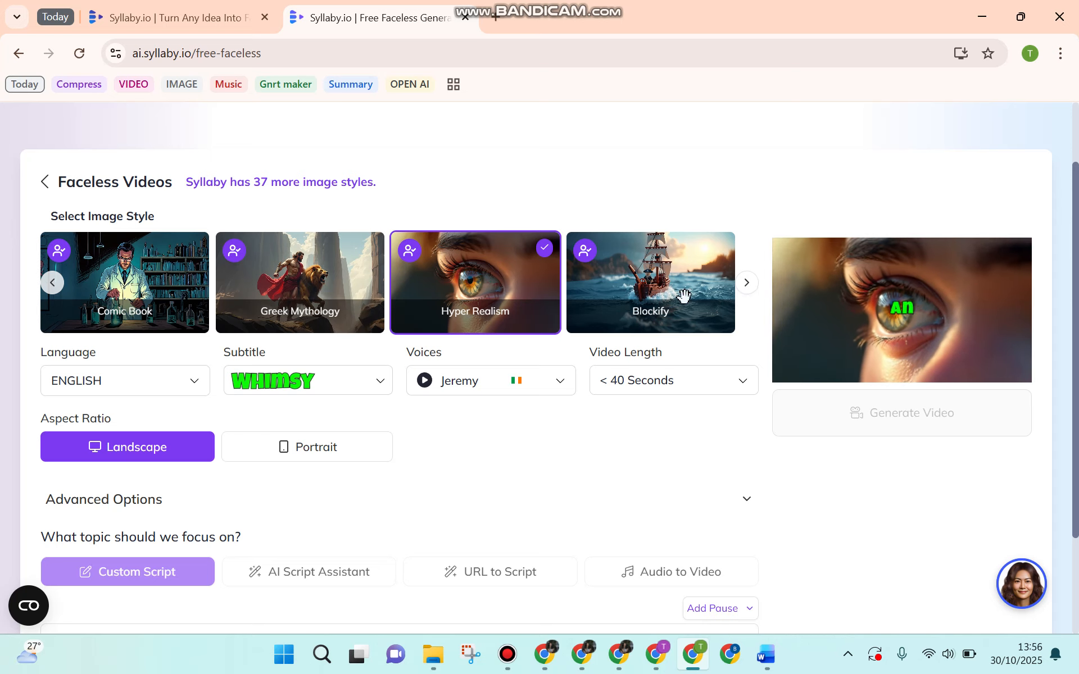
Examine the available languages and subtitle styles for the faceless video
click(117, 381)
scroll(126, 502, down, 6)
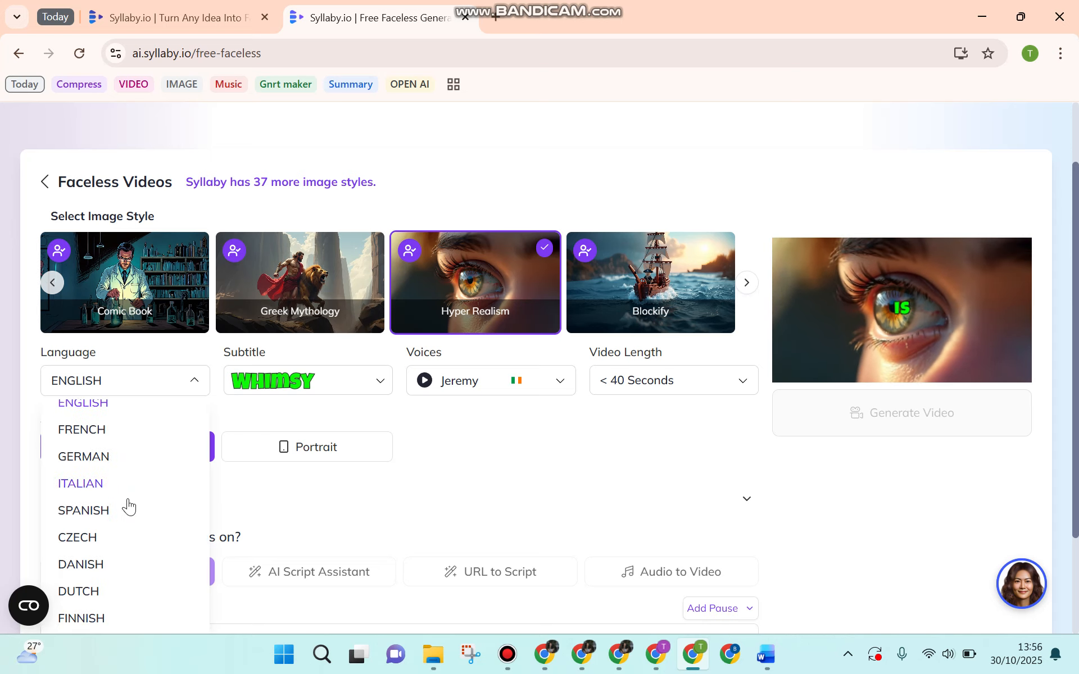
scroll(124, 500, up, 4)
scroll(124, 500, up, 3)
click(352, 380)
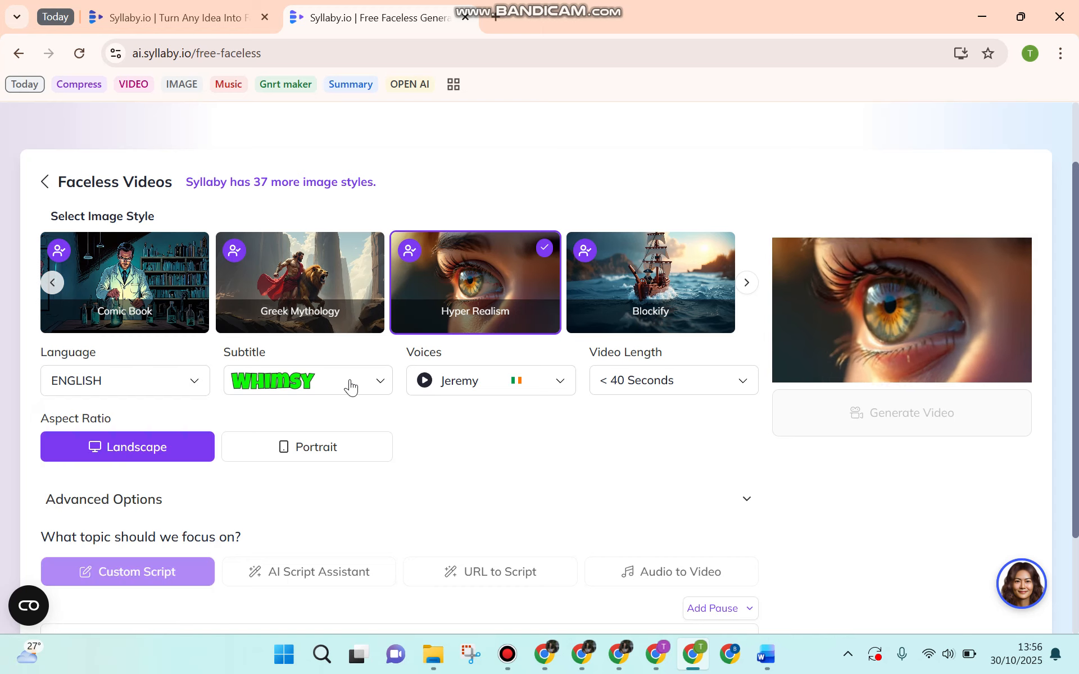
scroll(299, 233, up, 1)
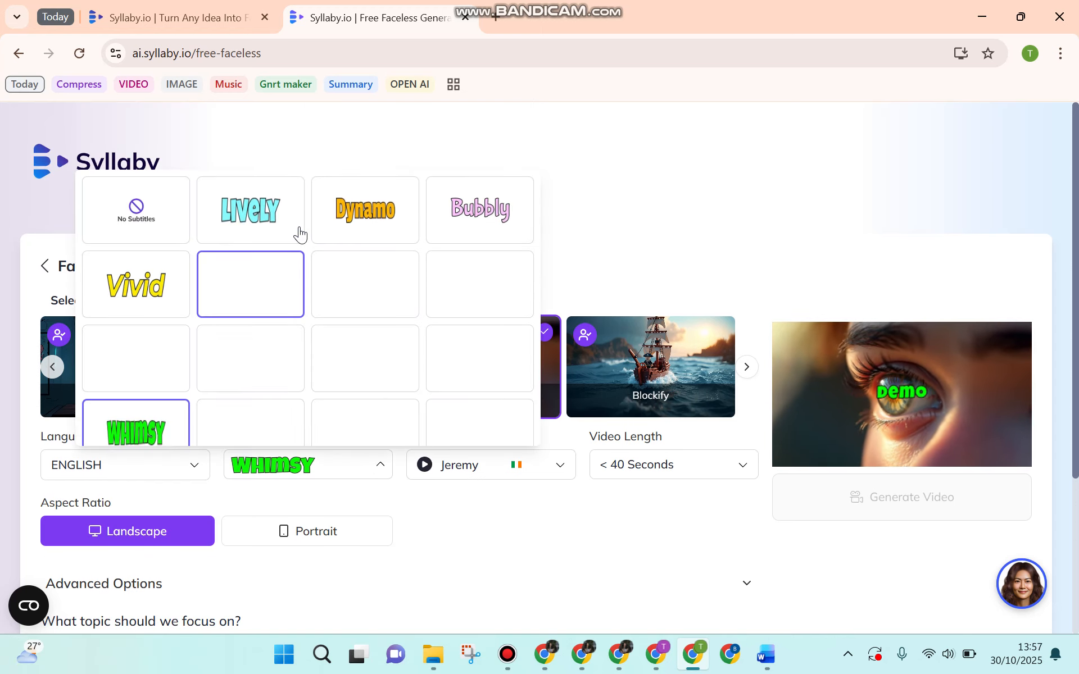
Look through the list of available narration voices and close it without choosing another voice
click(495, 465)
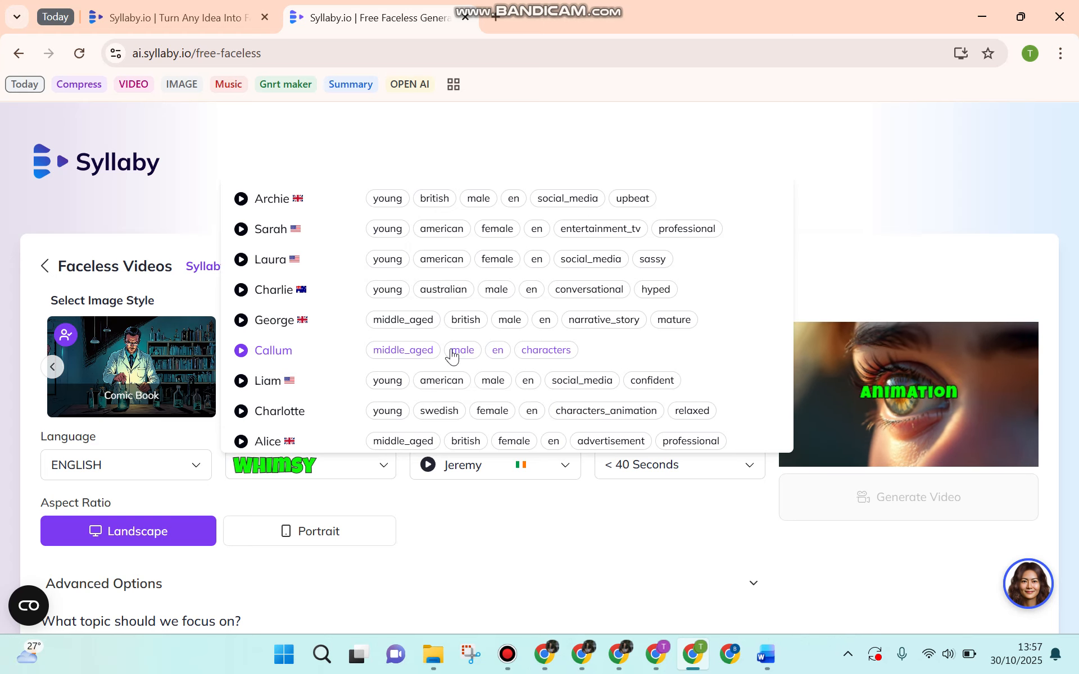
scroll(425, 306, down, 4)
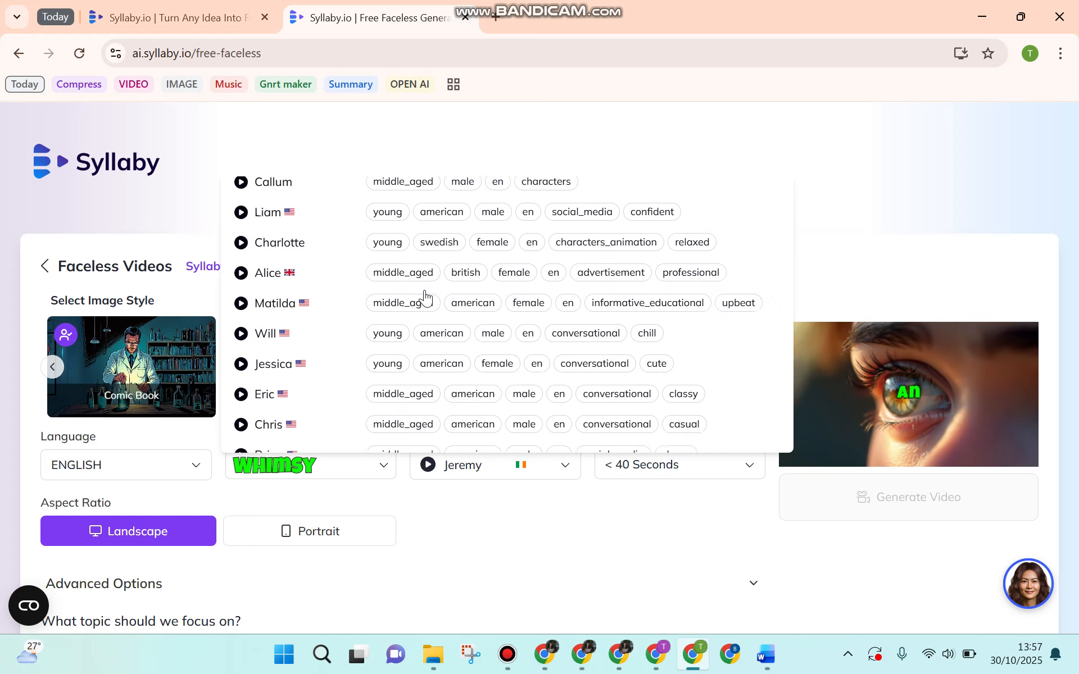
scroll(425, 309, down, 7)
scroll(424, 308, up, 7)
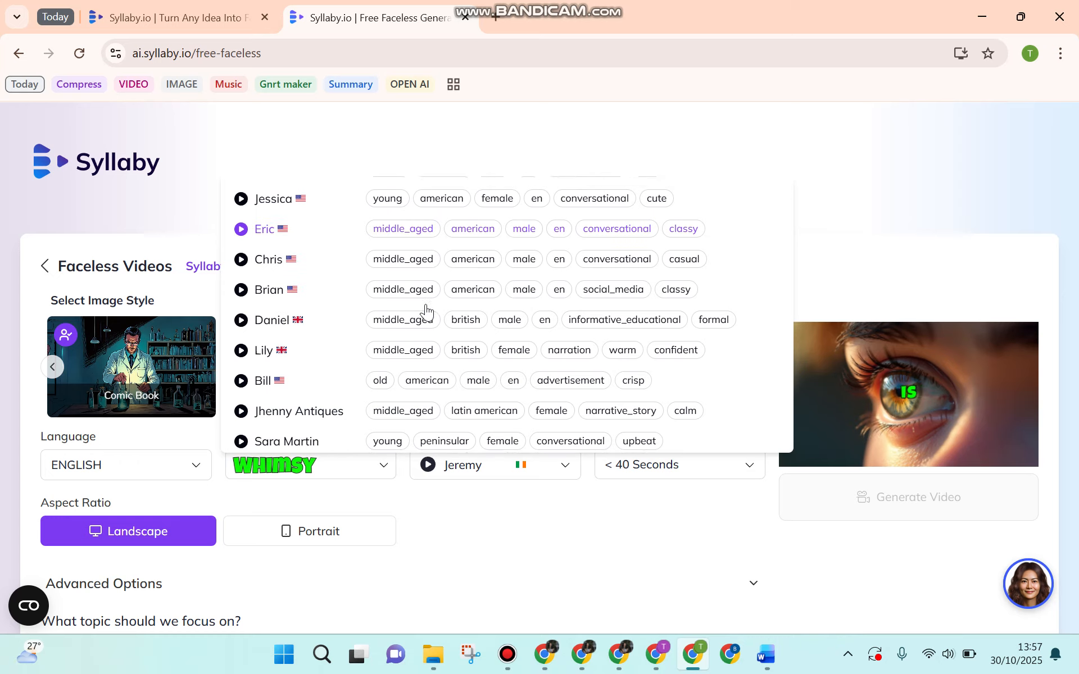
click(532, 497)
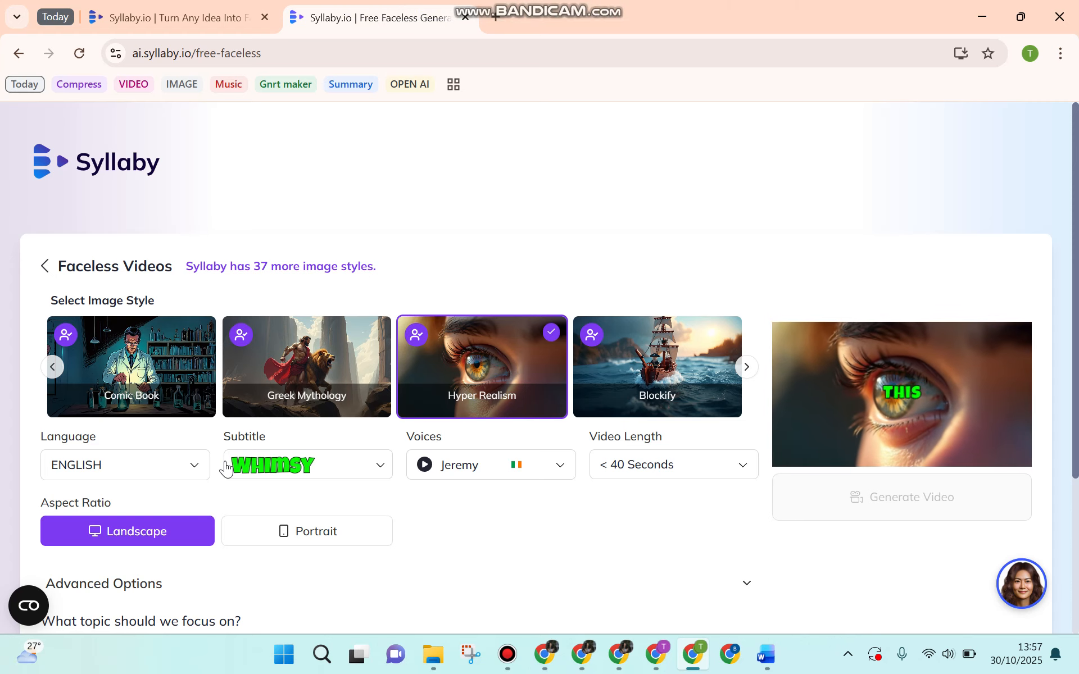
Expand the Advanced Options of the faceless video form
scroll(147, 462, down, 2)
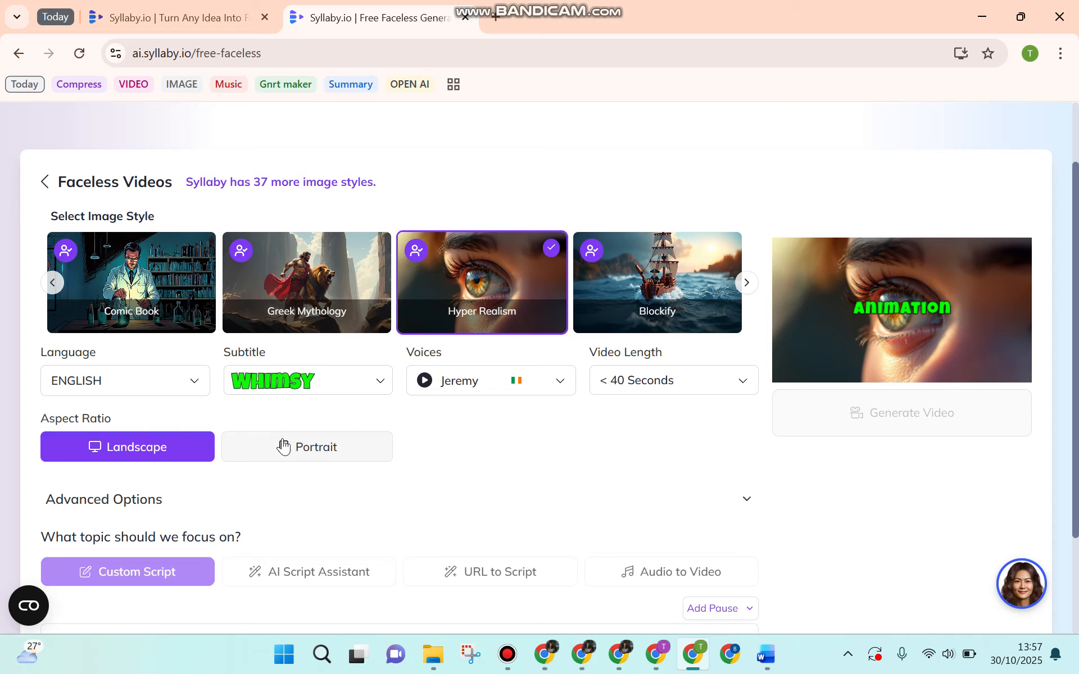
scroll(204, 477, down, 3)
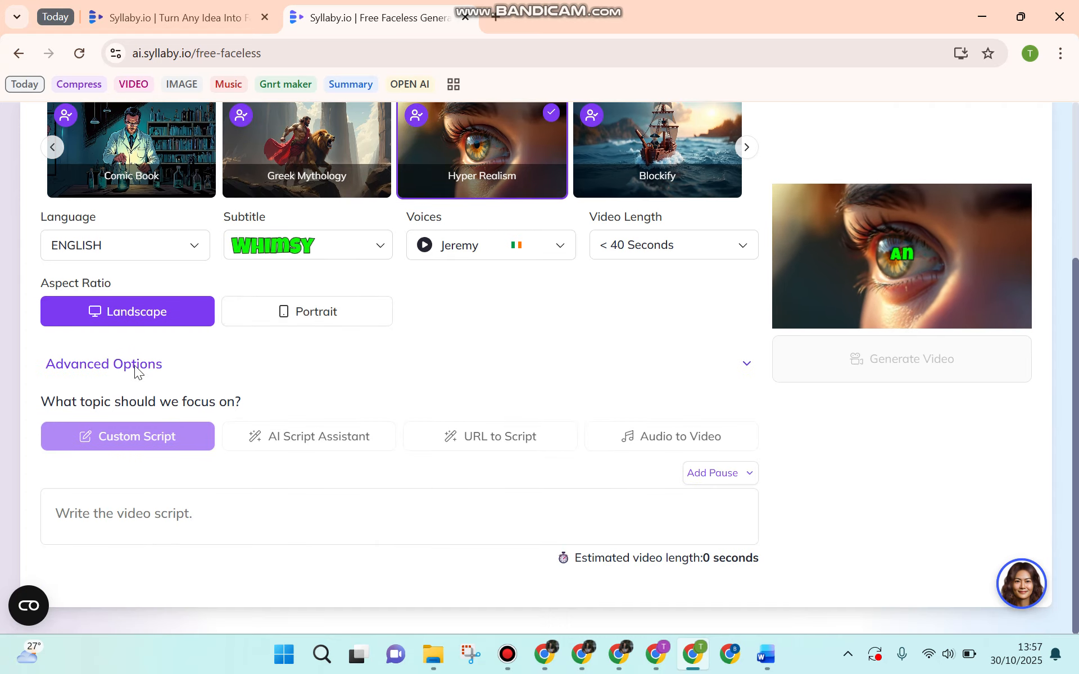
click(136, 368)
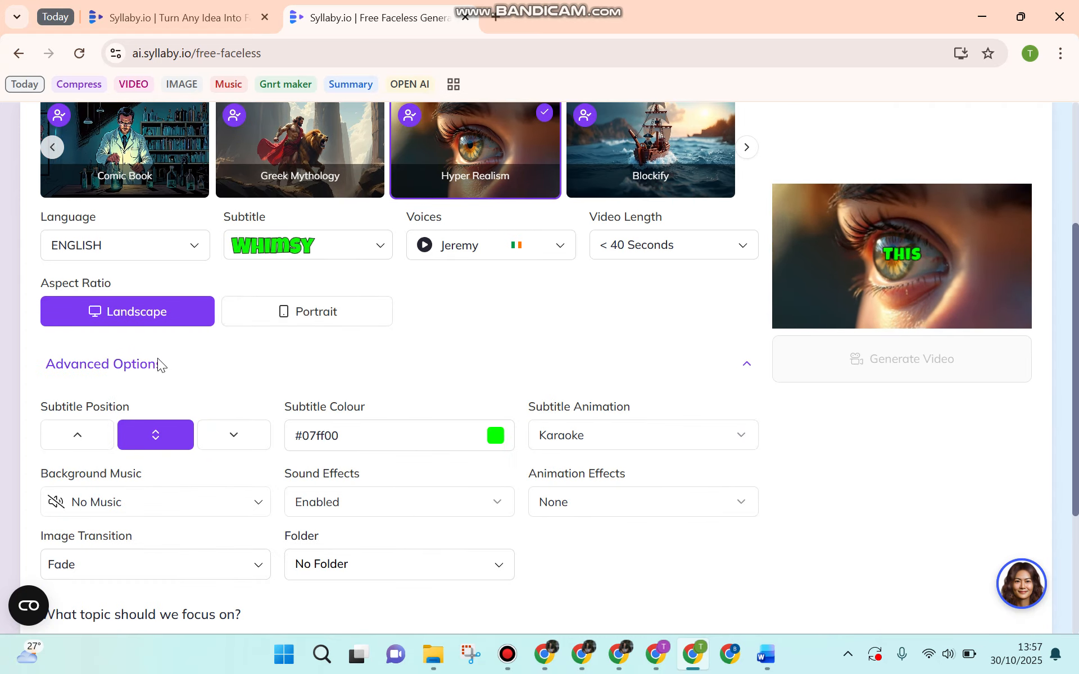
scroll(315, 513, down, 2)
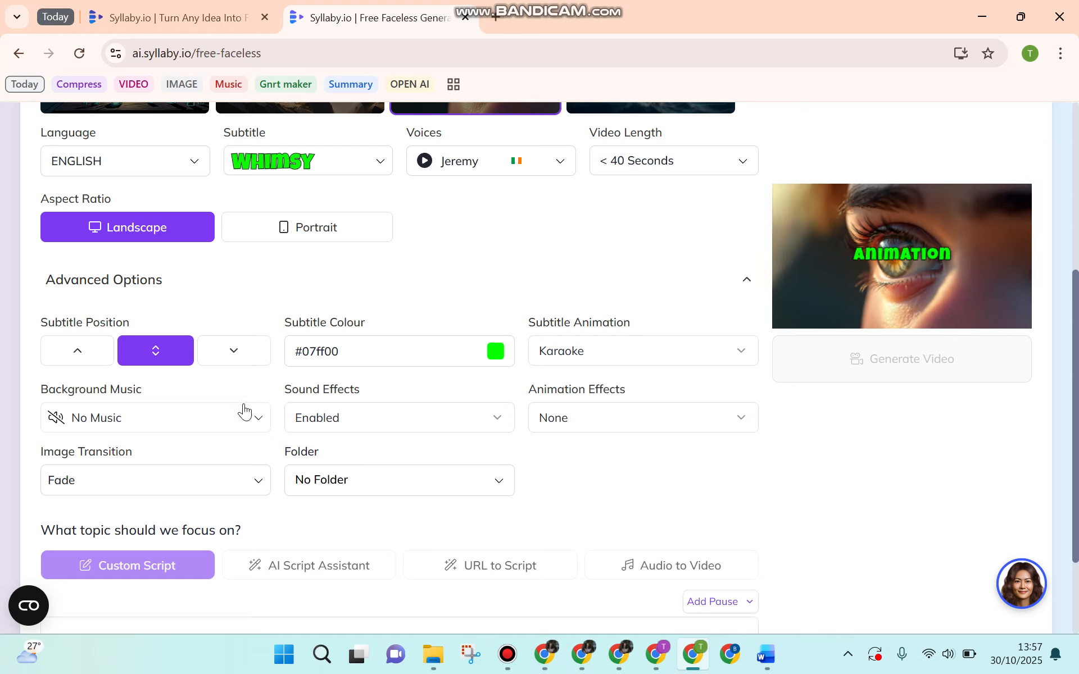
Examine the background music categories and the sound effects choices, leaving both settings as they are
click(229, 428)
scroll(163, 402, down, 1)
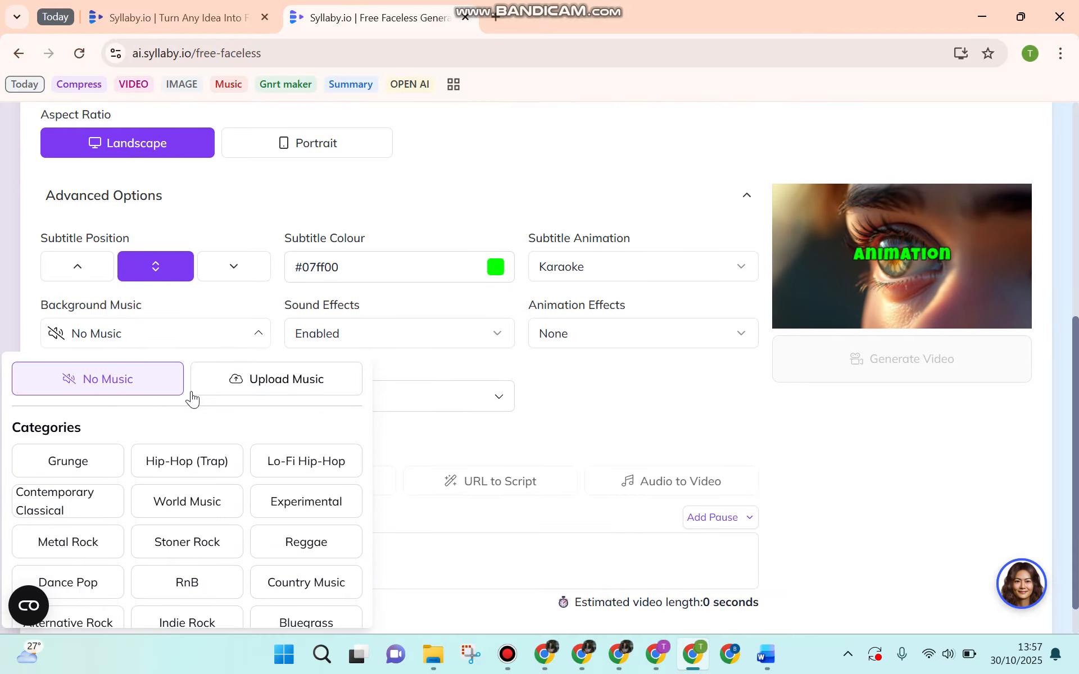
scroll(197, 395, down, 1)
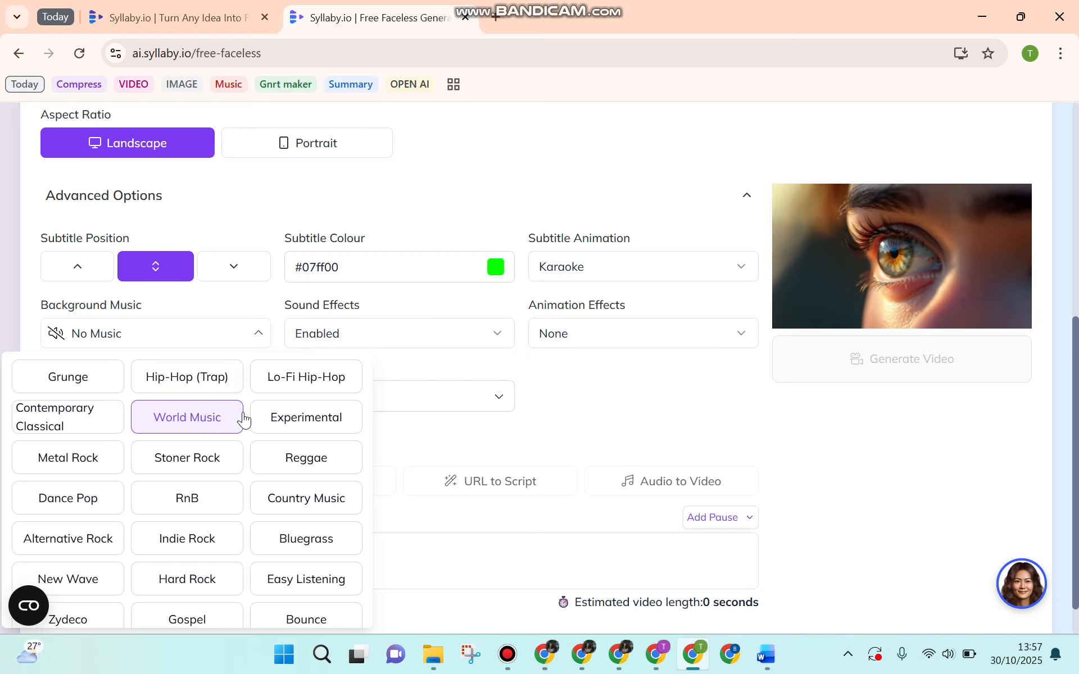
scroll(295, 477, up, 1)
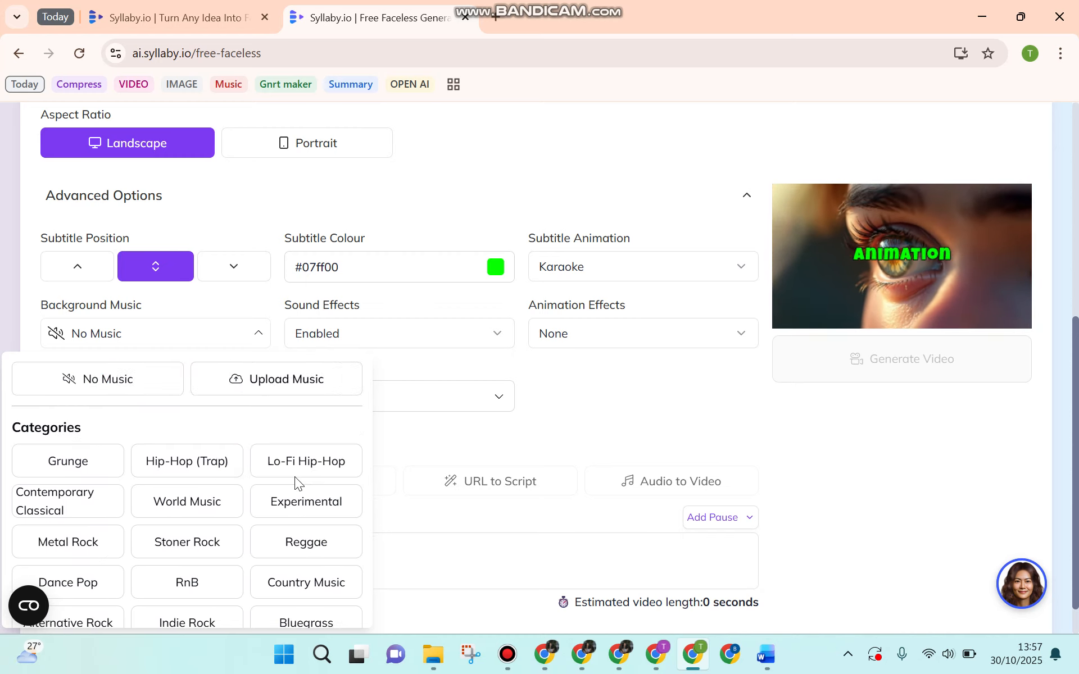
click(733, 380)
click(399, 339)
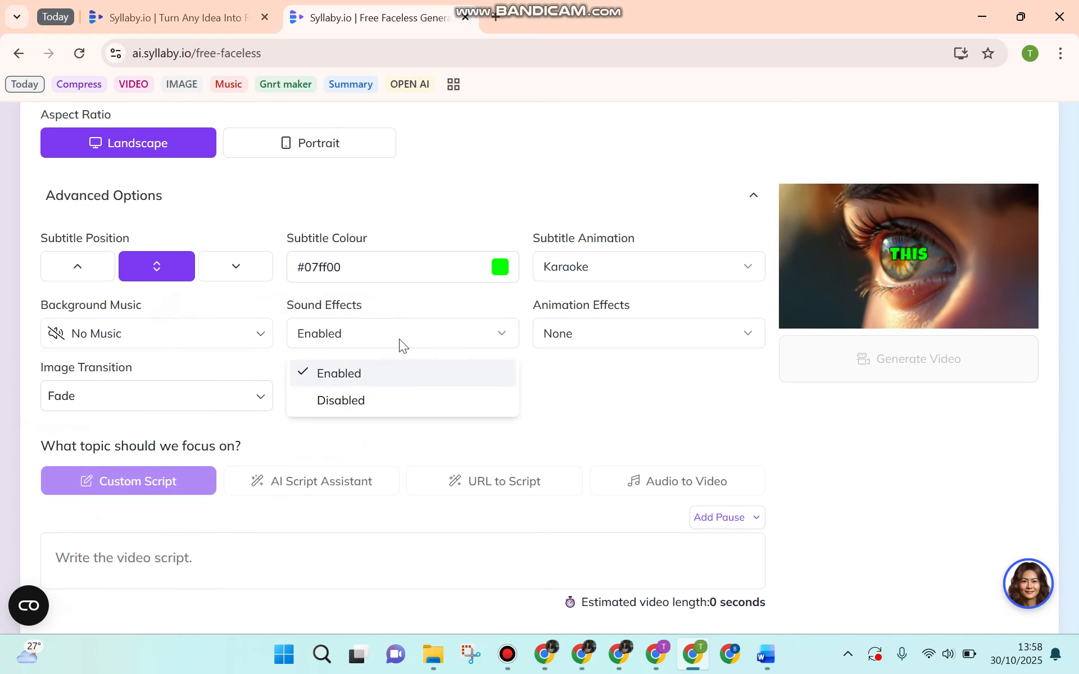
click(658, 404)
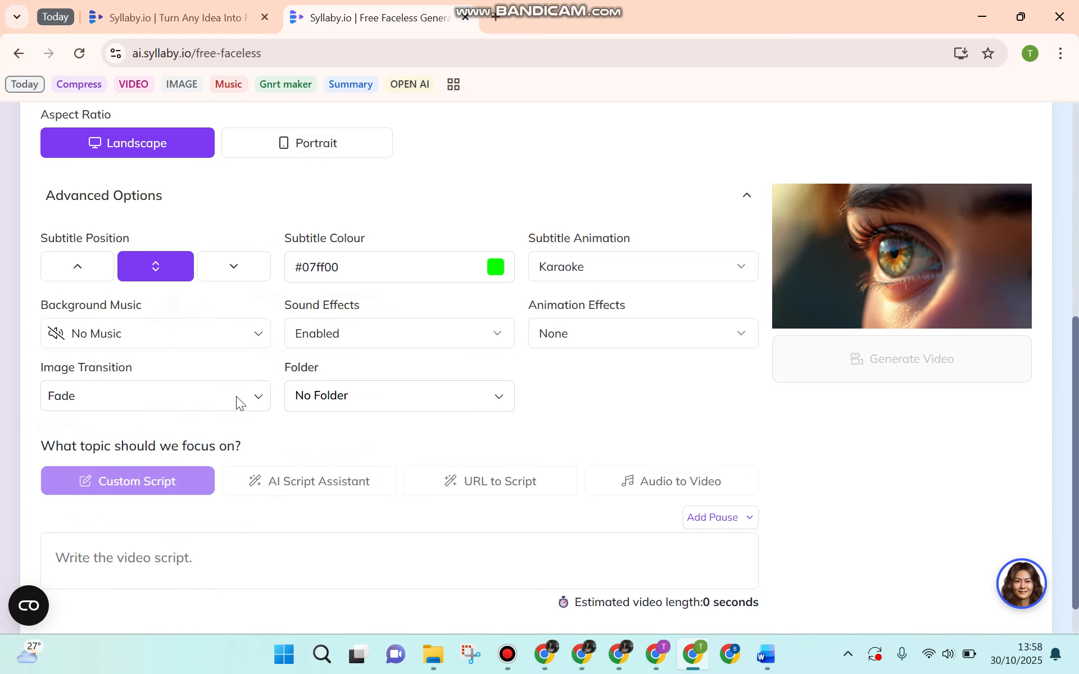
Examine the folder, subtitle animation and animation effects choices in the advanced options, leaving all three settings as they are
click(385, 402)
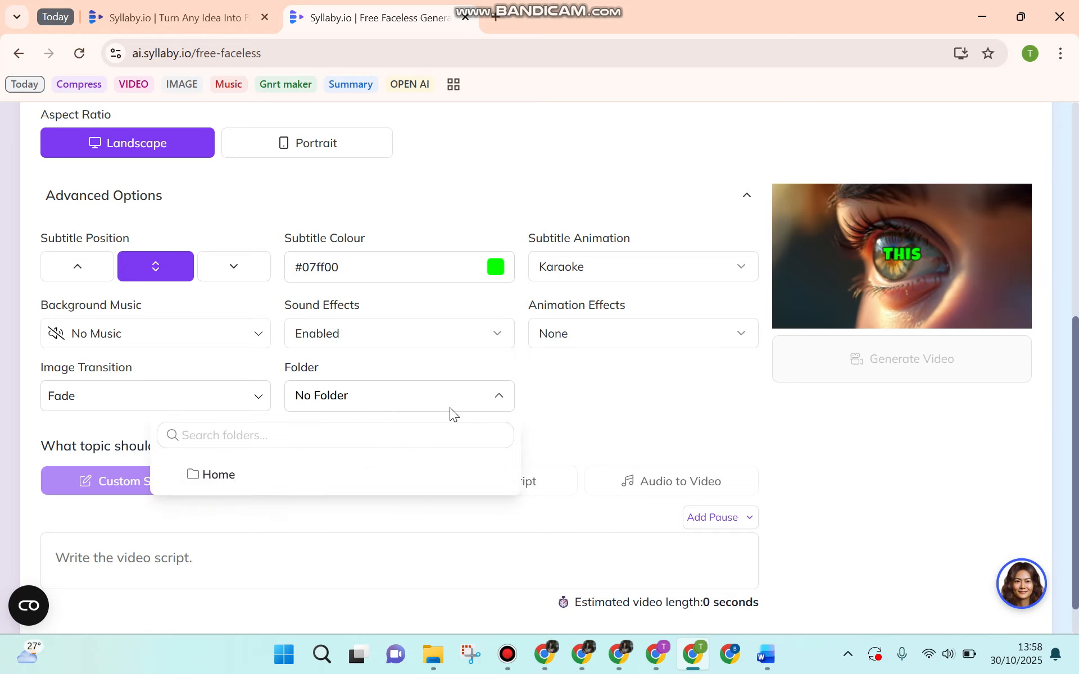
click(569, 274)
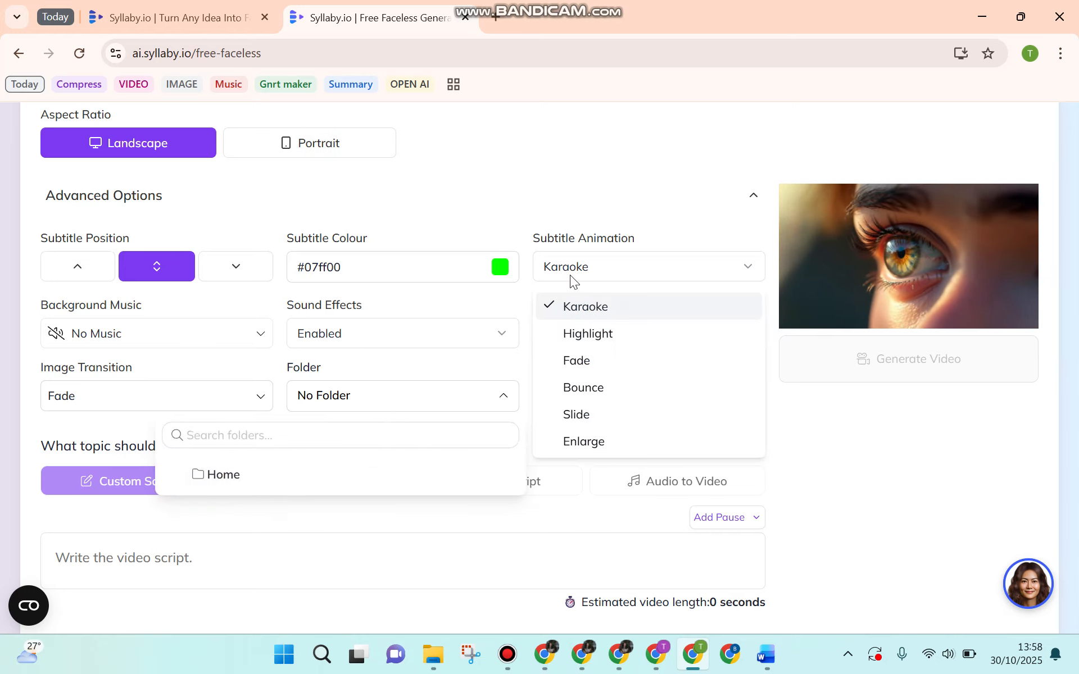
click(562, 207)
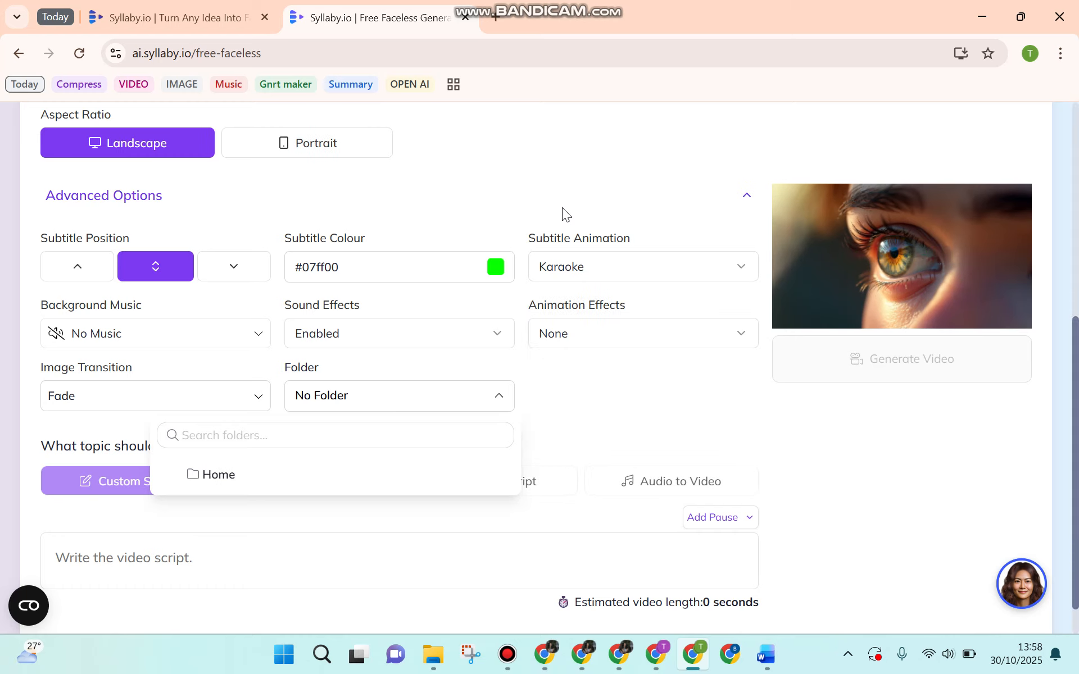
click(555, 337)
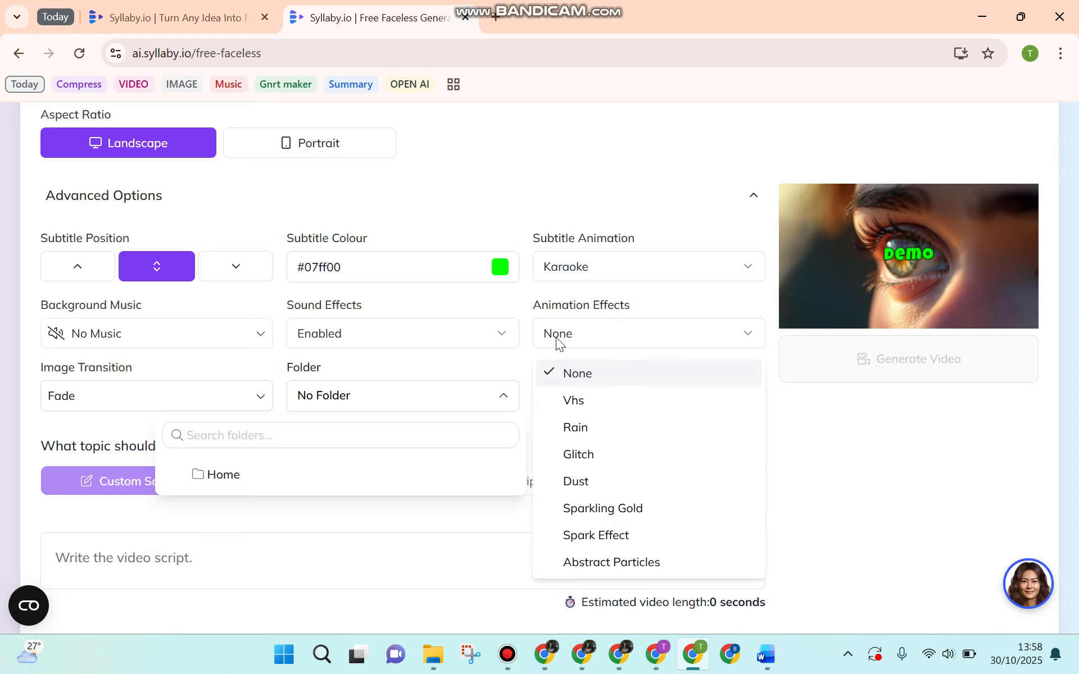
click(474, 162)
click(374, 396)
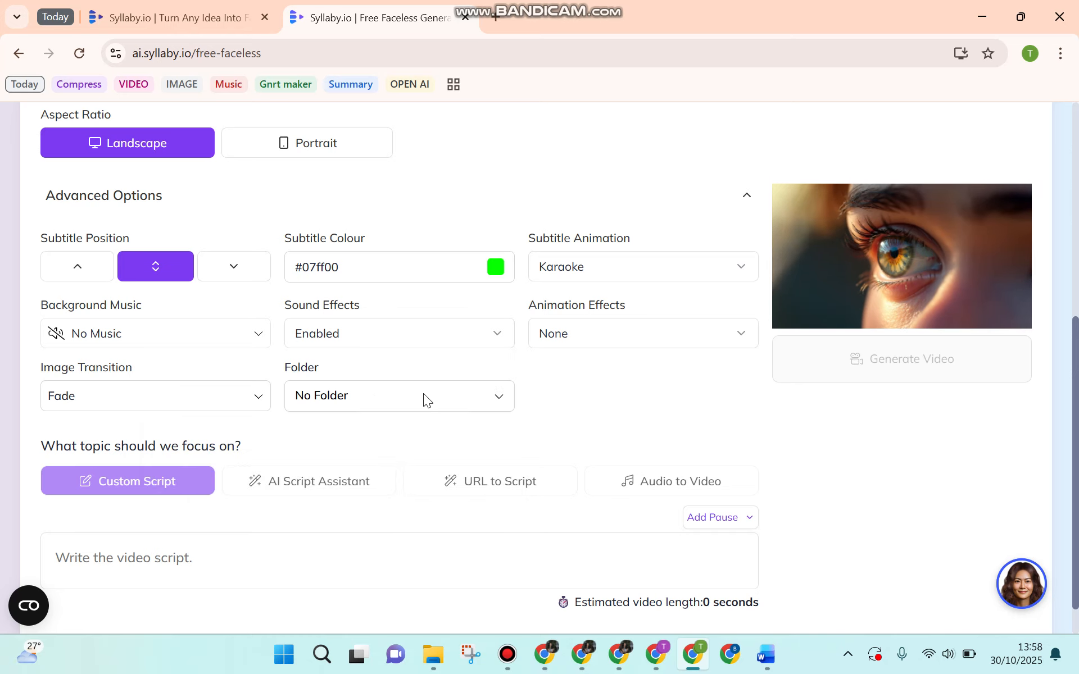
Copy the entire 2000's action movie script from the Word document and paste it into the faceless video's custom script field in Chrome
scroll(375, 359, down, 1)
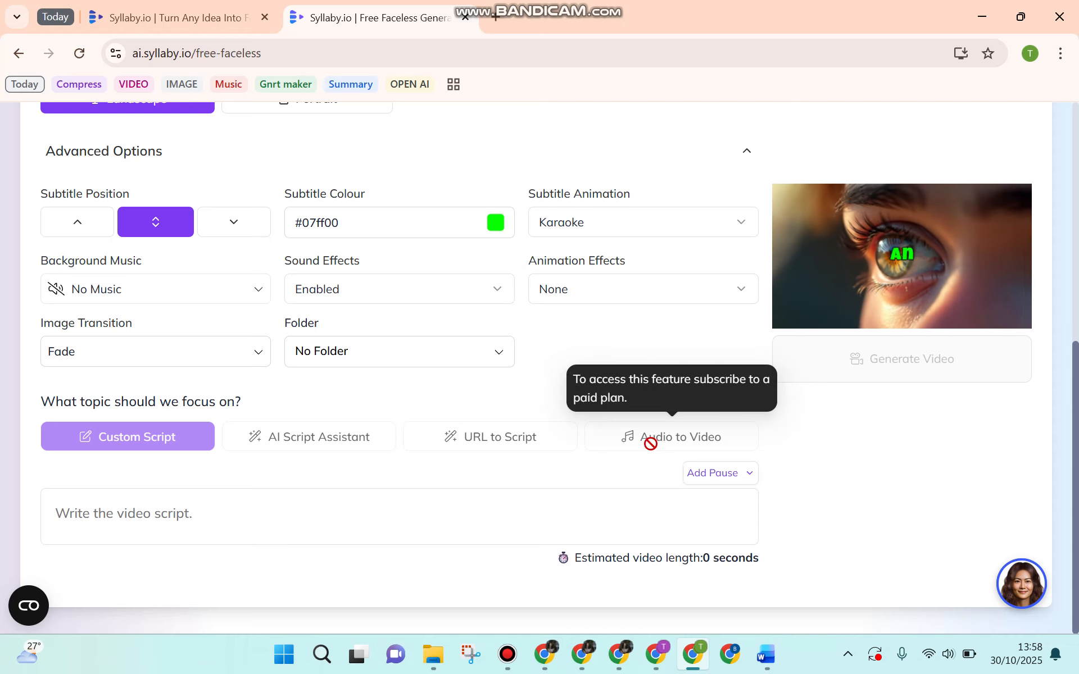
click(194, 510)
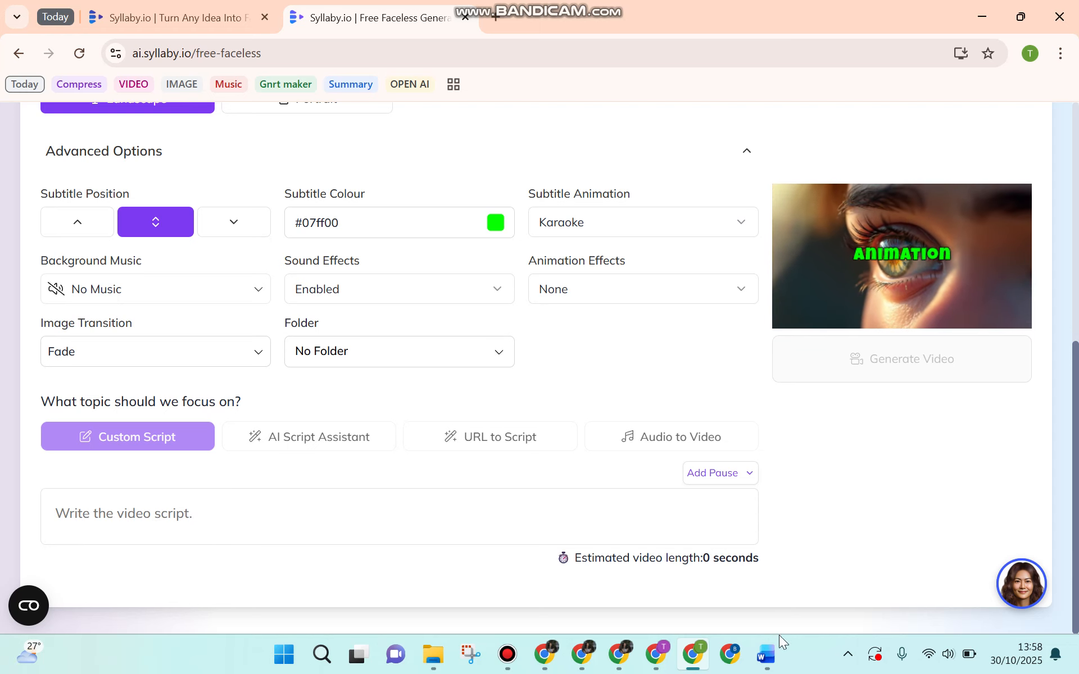
click(705, 539)
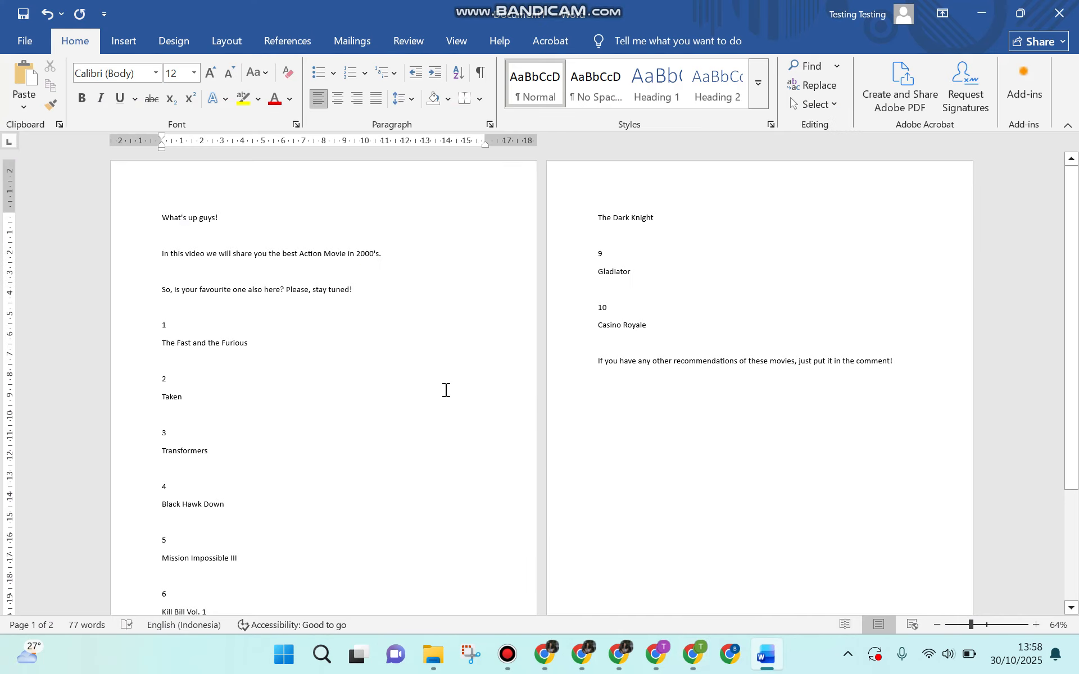
key(ctrl+a)
key(ctrl+c)
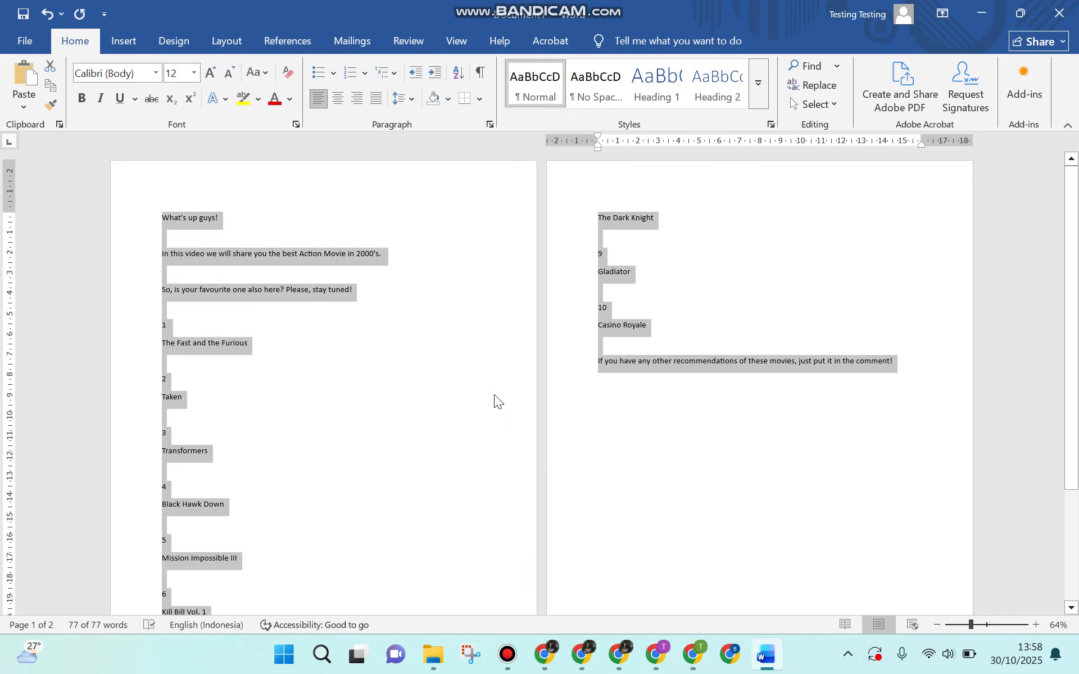
click(694, 654)
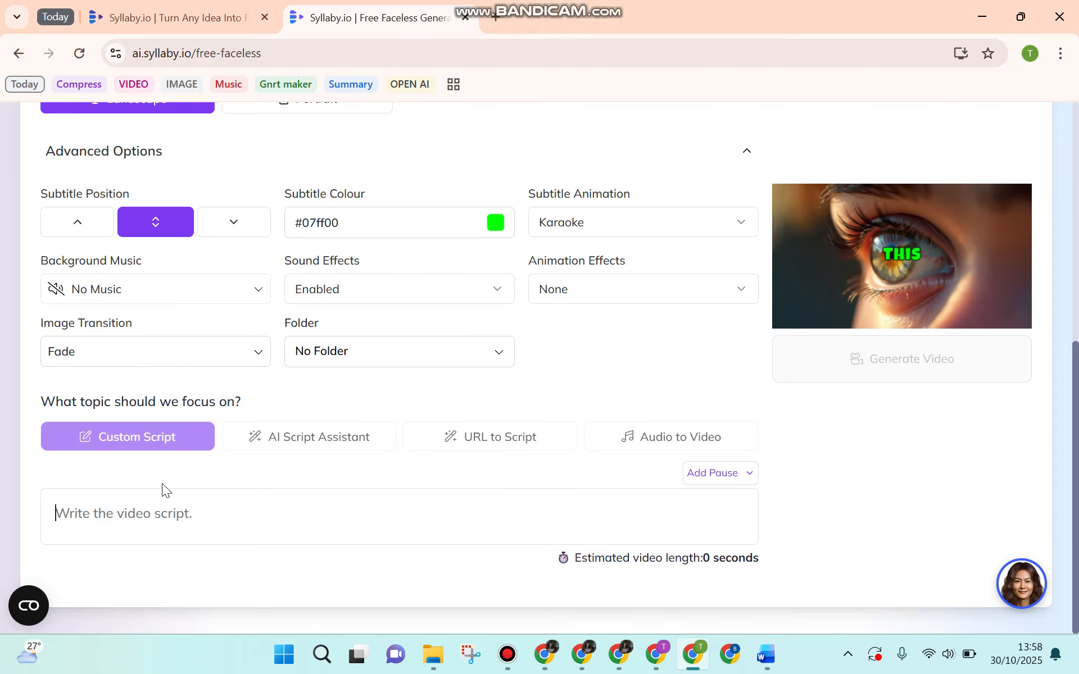
key(ctrl+v)
Insert 0.5s pauses on the blank script lines after "What's up guys!" and after the sentence about the best Action Movie in 2000's
scroll(200, 399, down, 1)
scroll(200, 399, up, 10)
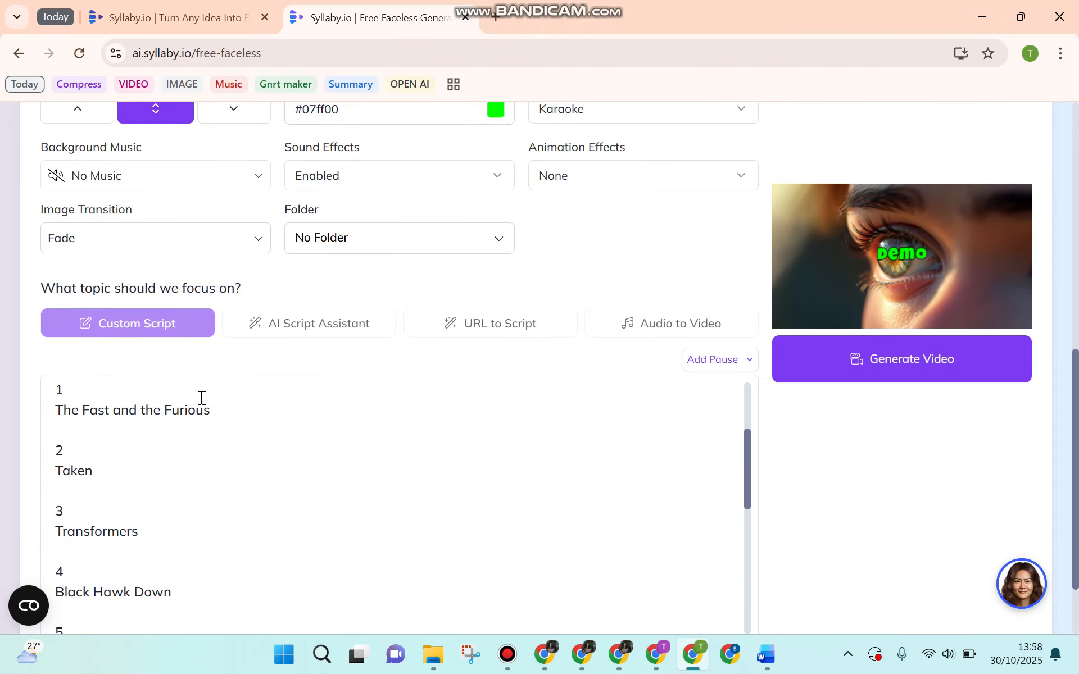
click(62, 418)
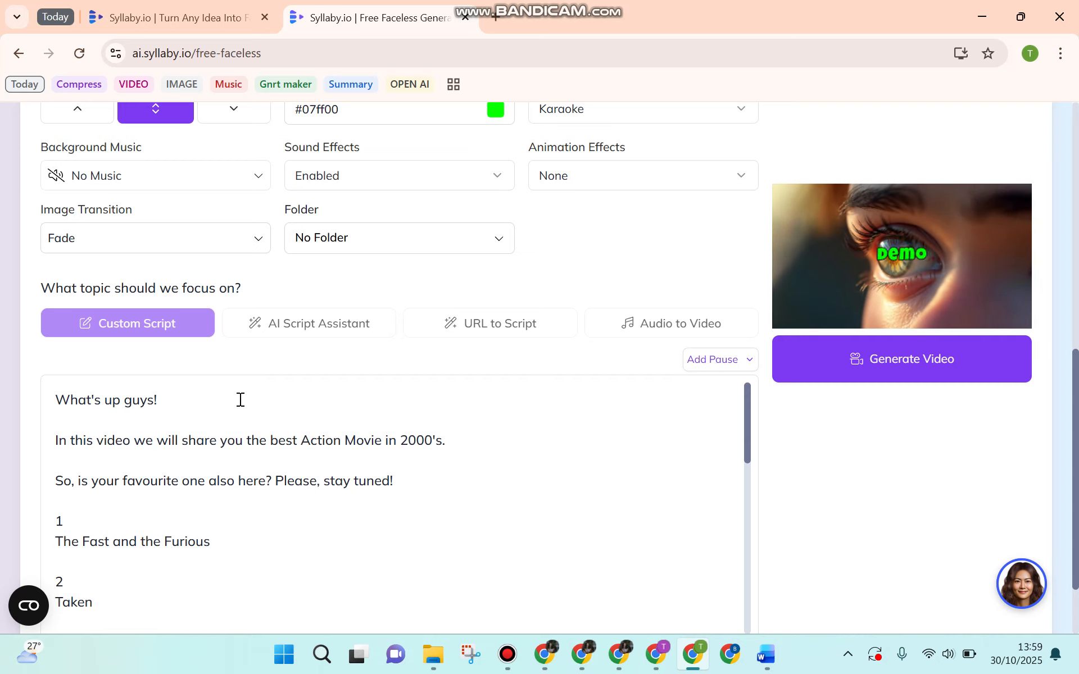
click(704, 361)
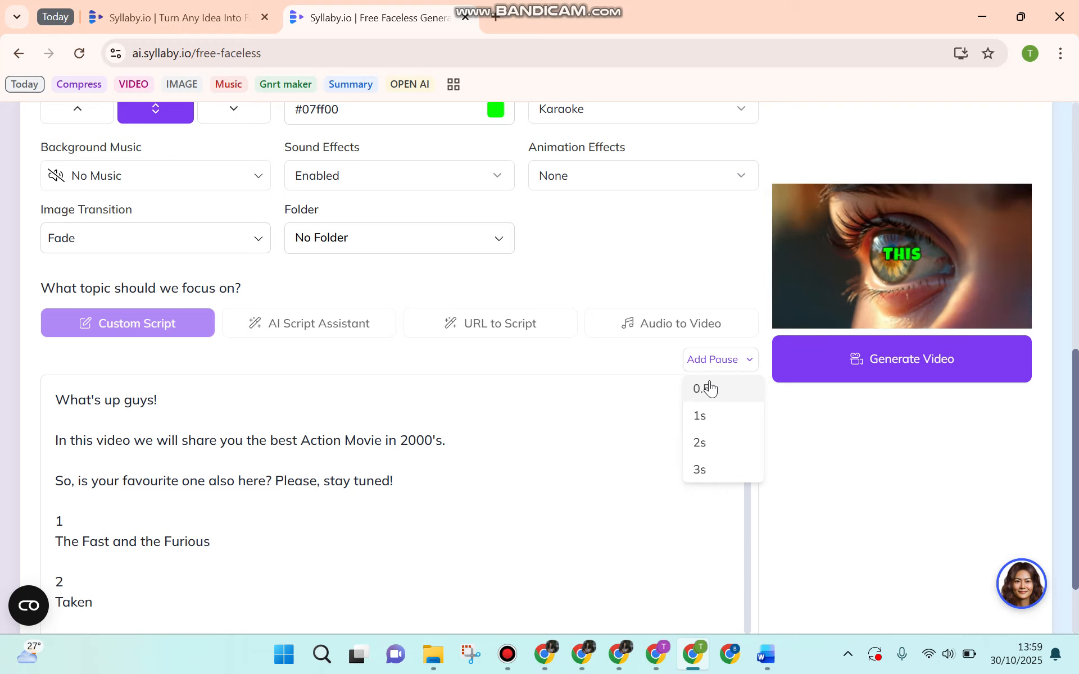
click(709, 387)
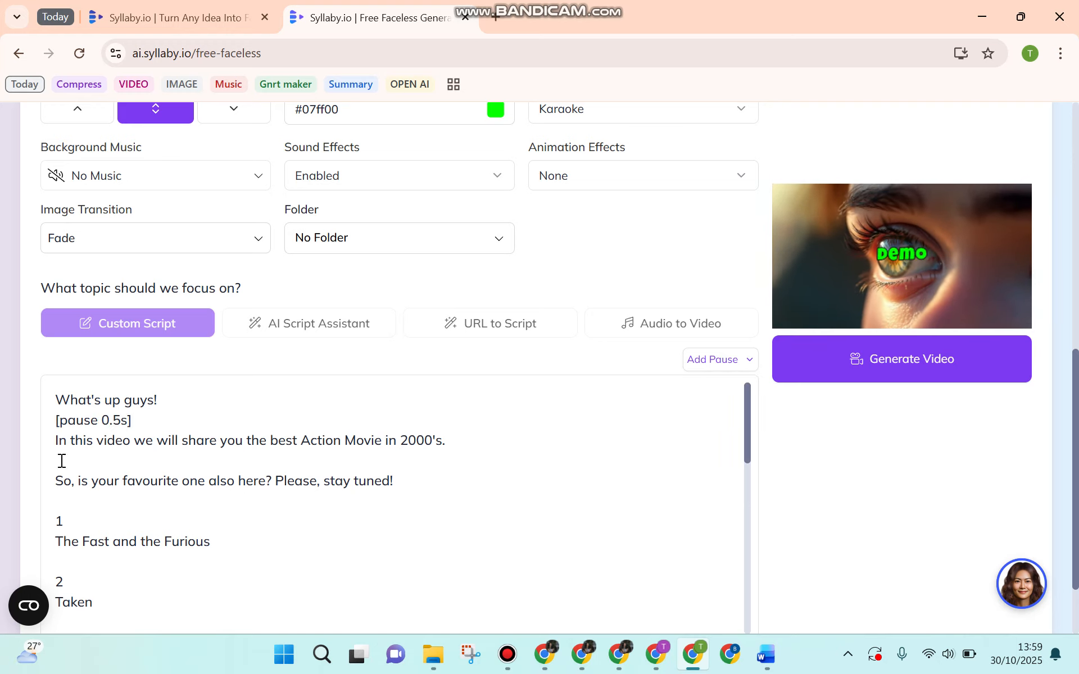
click(702, 358)
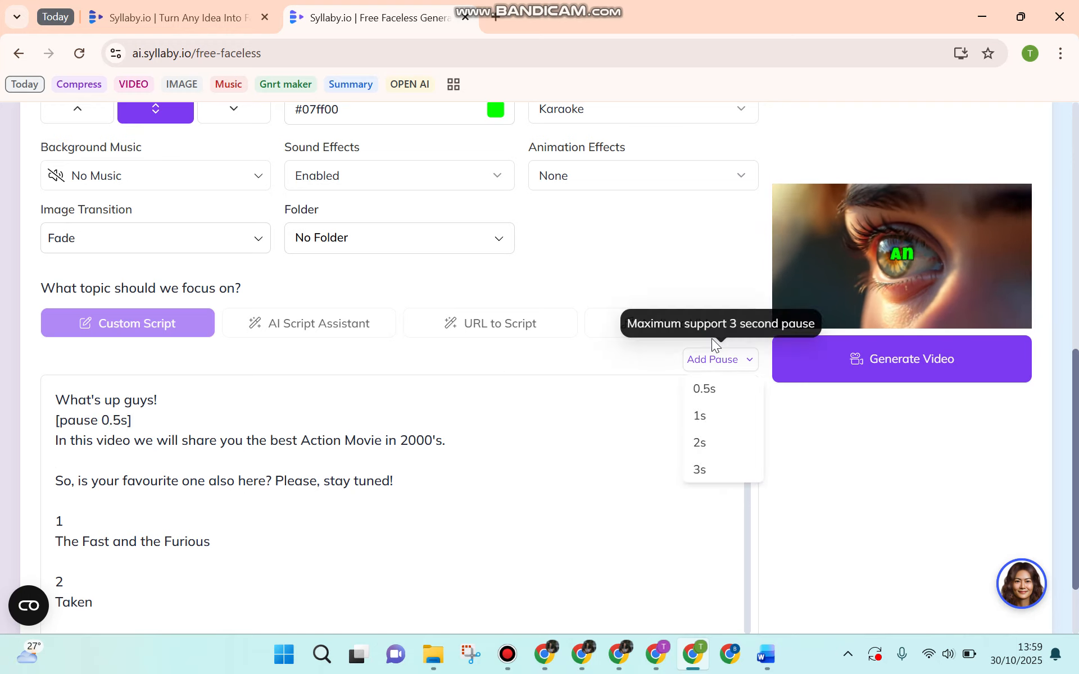
click(718, 392)
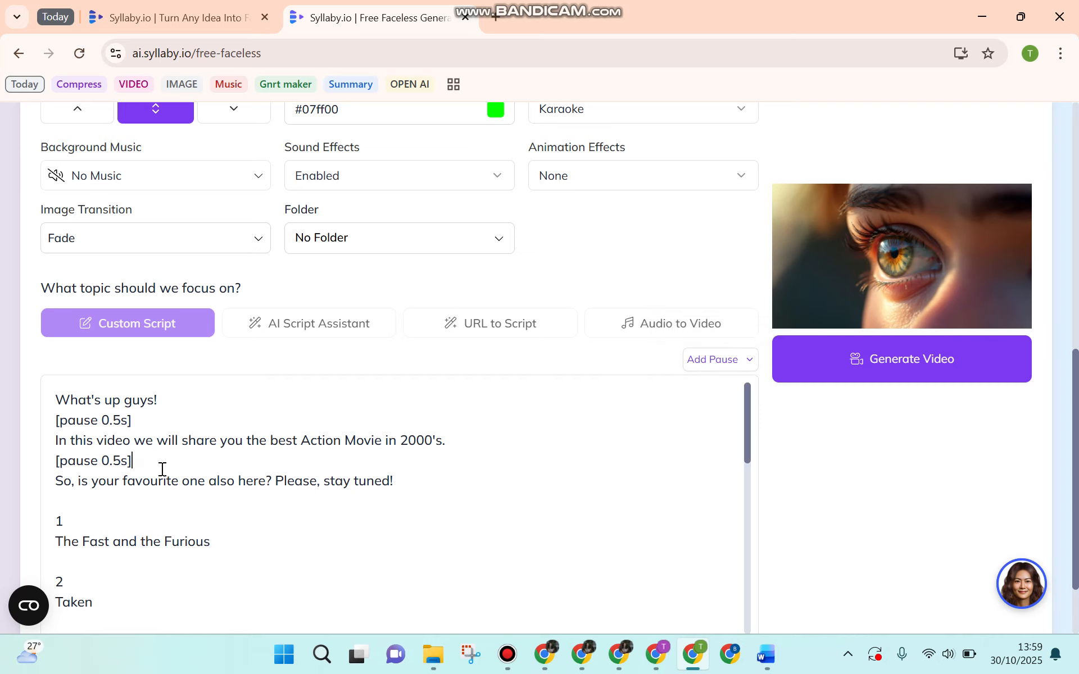
Insert 1s pauses on the blank script lines after "Please, stay tuned!" and after "The Fast and the Furious"
click(67, 503)
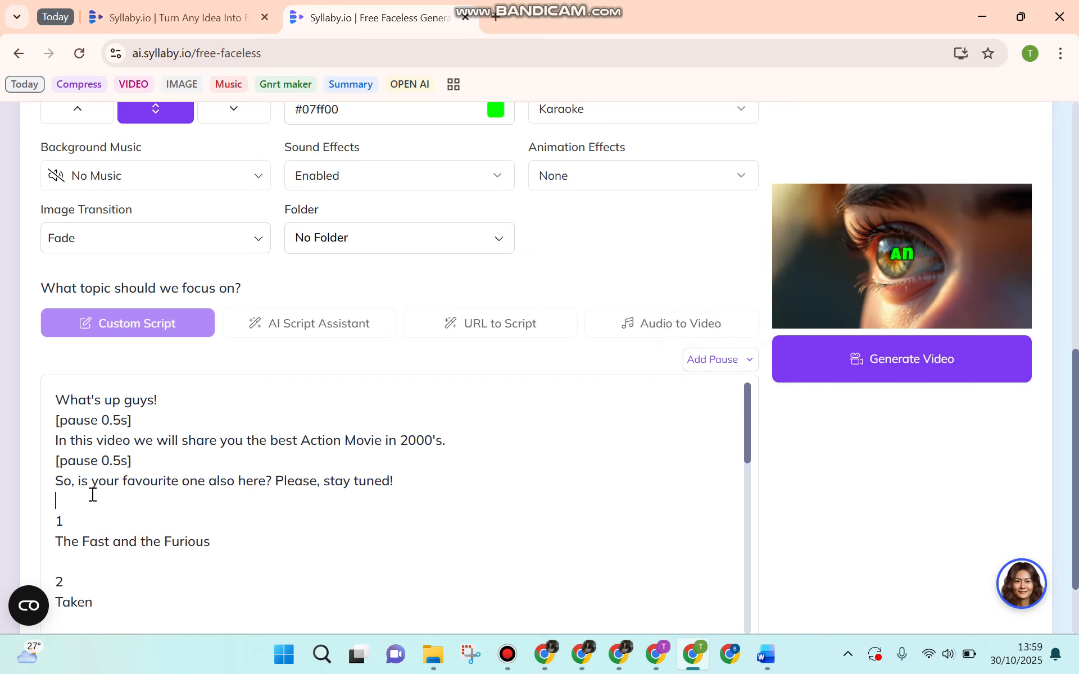
click(700, 360)
click(705, 416)
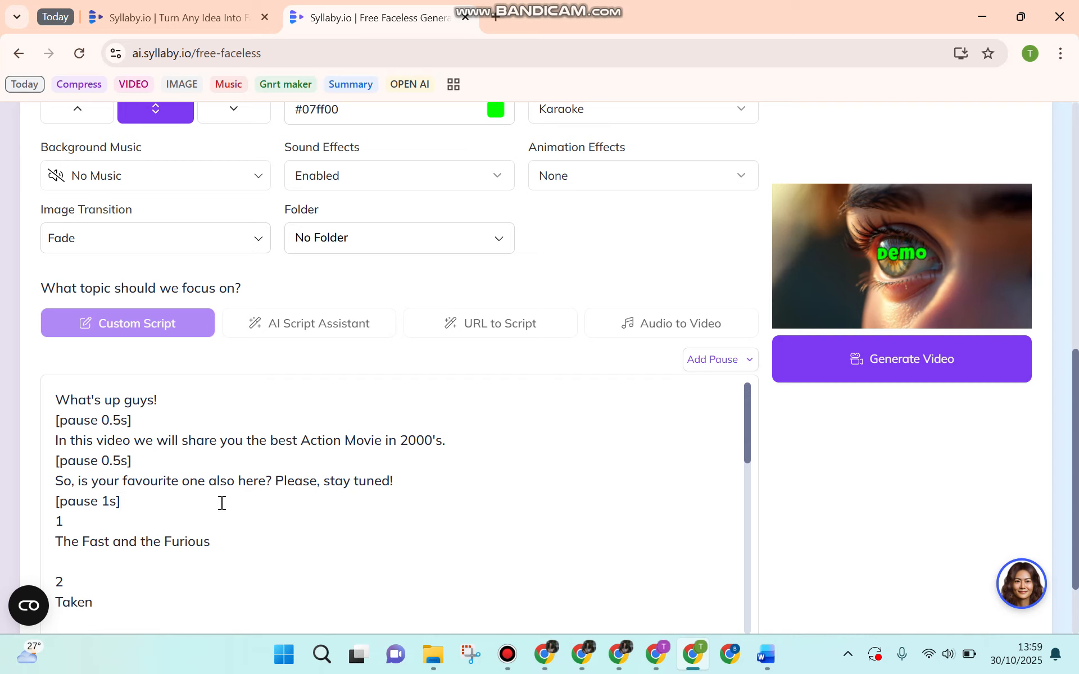
scroll(84, 506, down, 2)
click(89, 481)
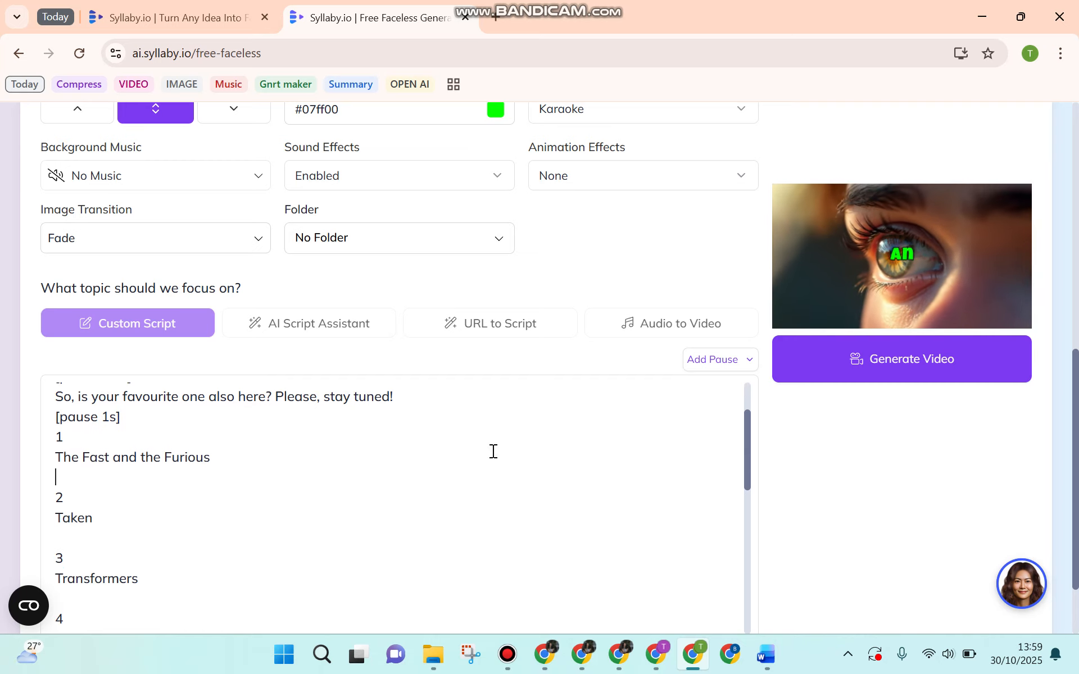
click(709, 360)
click(704, 416)
Delete movies 6 to 10, from Kill Bill Vol. 1 to Casino Royale, from the script, keeping the closing comment line
scroll(575, 476, down, 8)
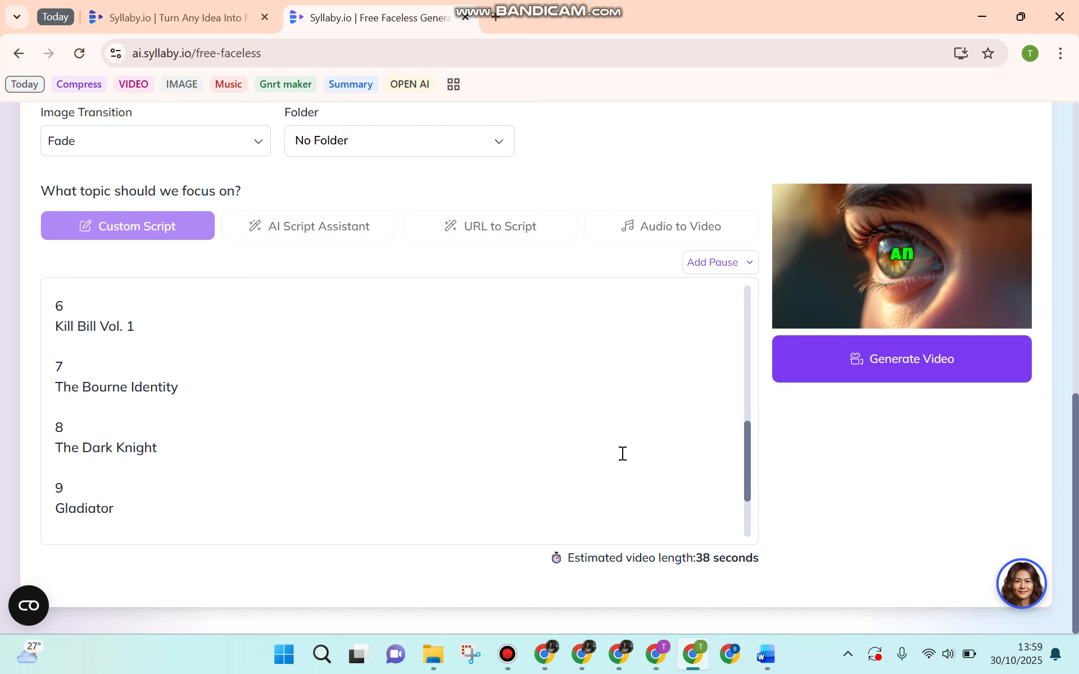
scroll(686, 509, up, 5)
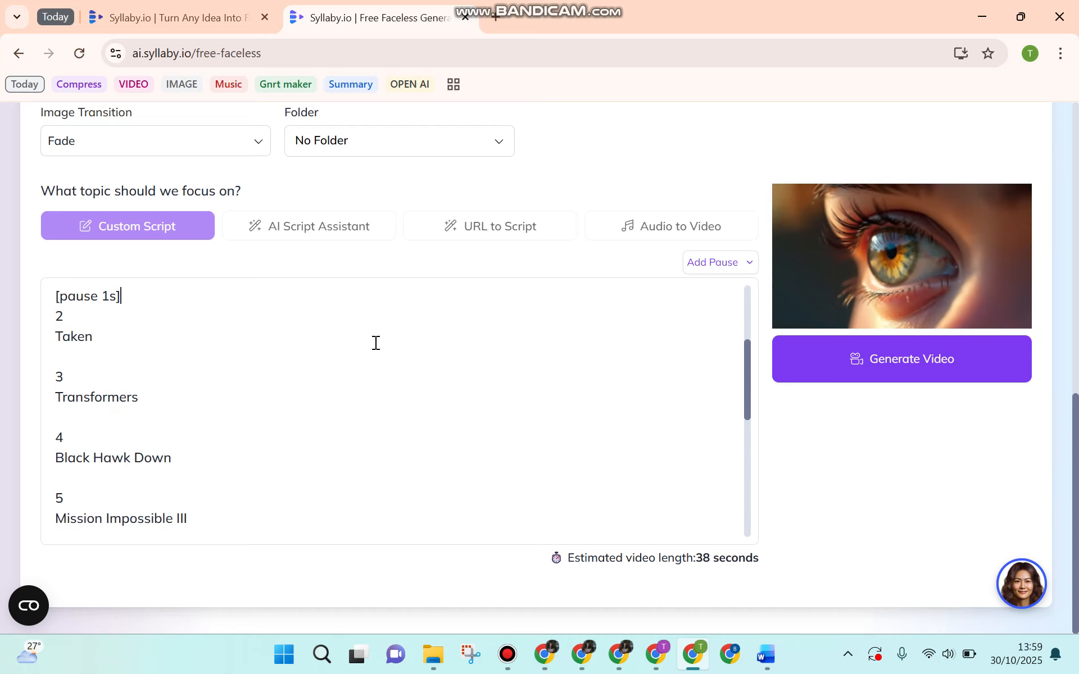
scroll(458, 337, up, 7)
scroll(360, 406, down, 5)
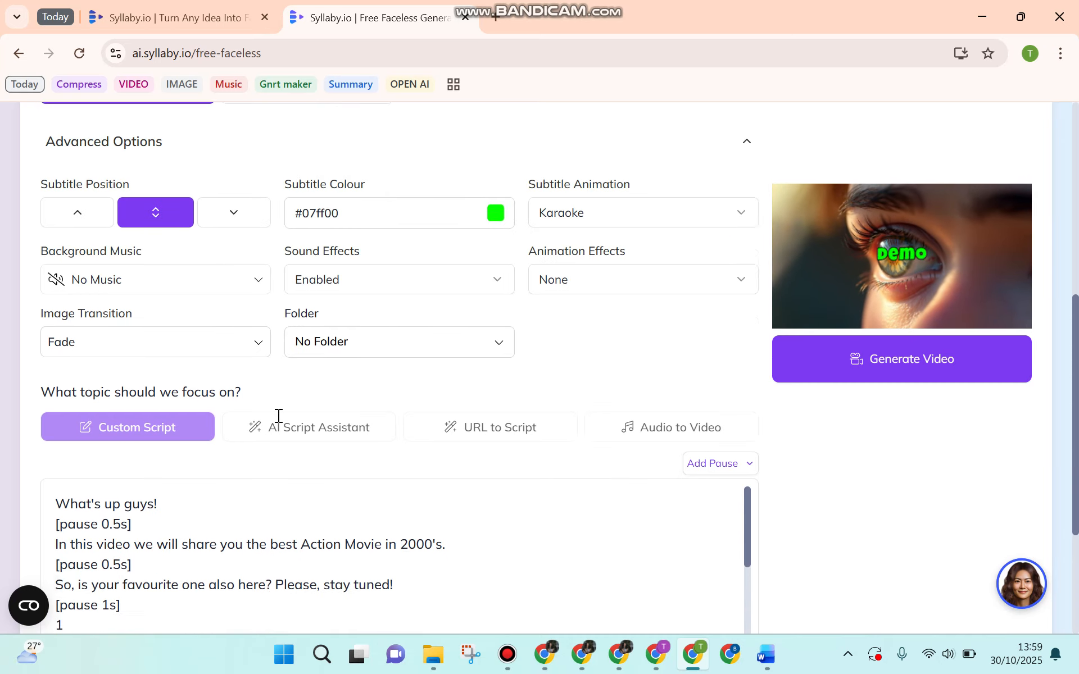
click(59, 301)
drag(84, 304, 256, 459)
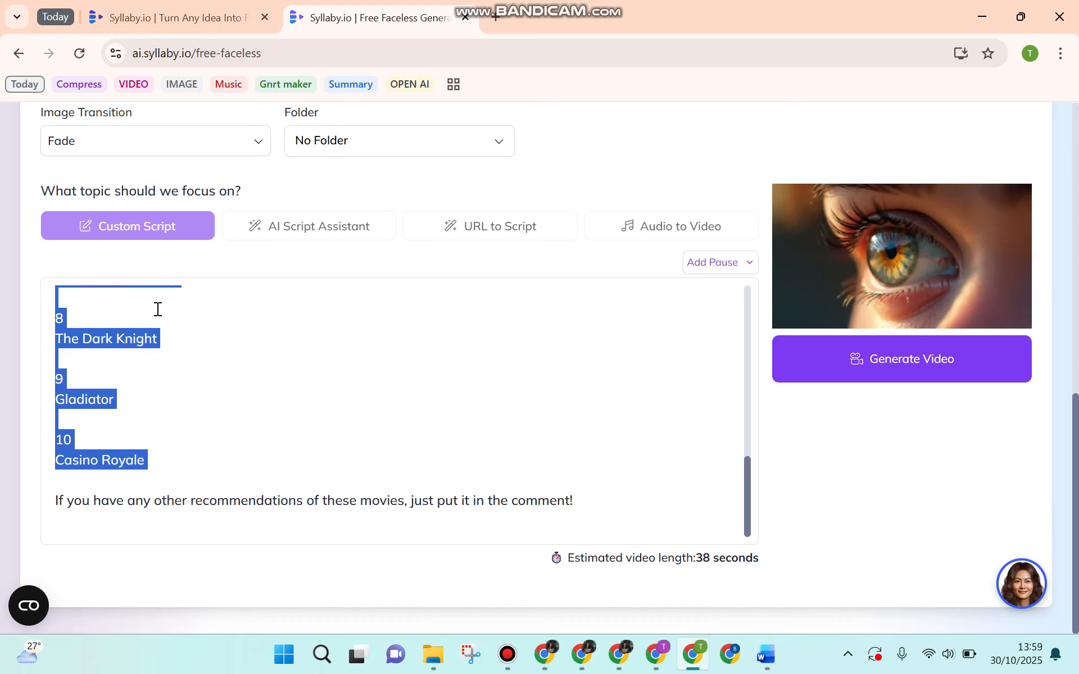
click(158, 340)
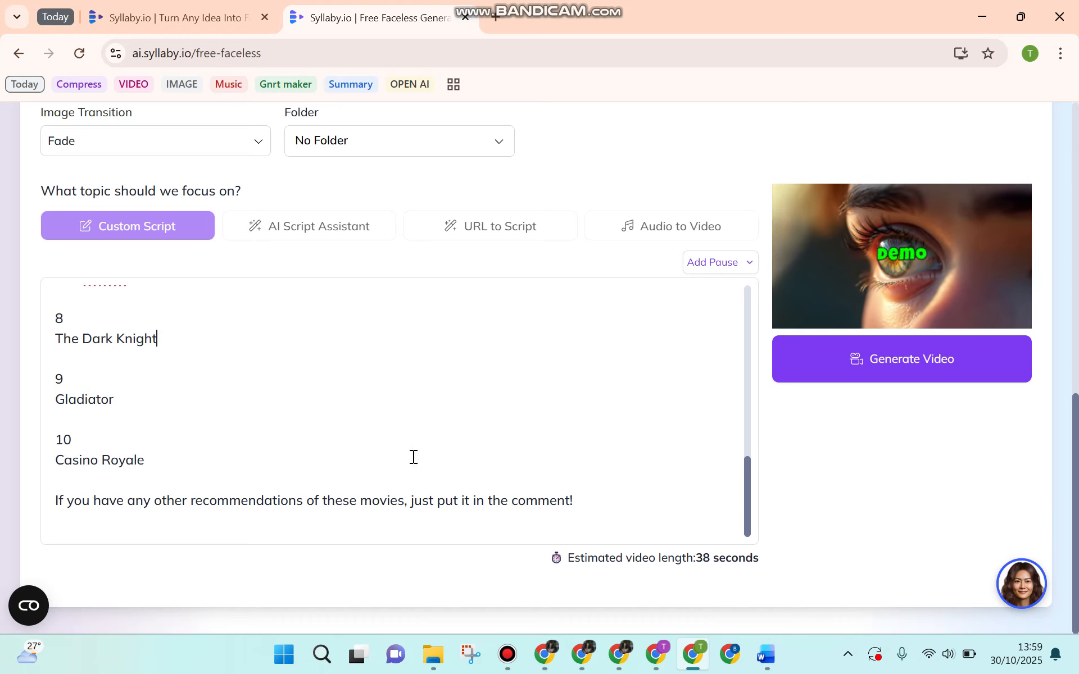
drag(145, 461, 59, 491)
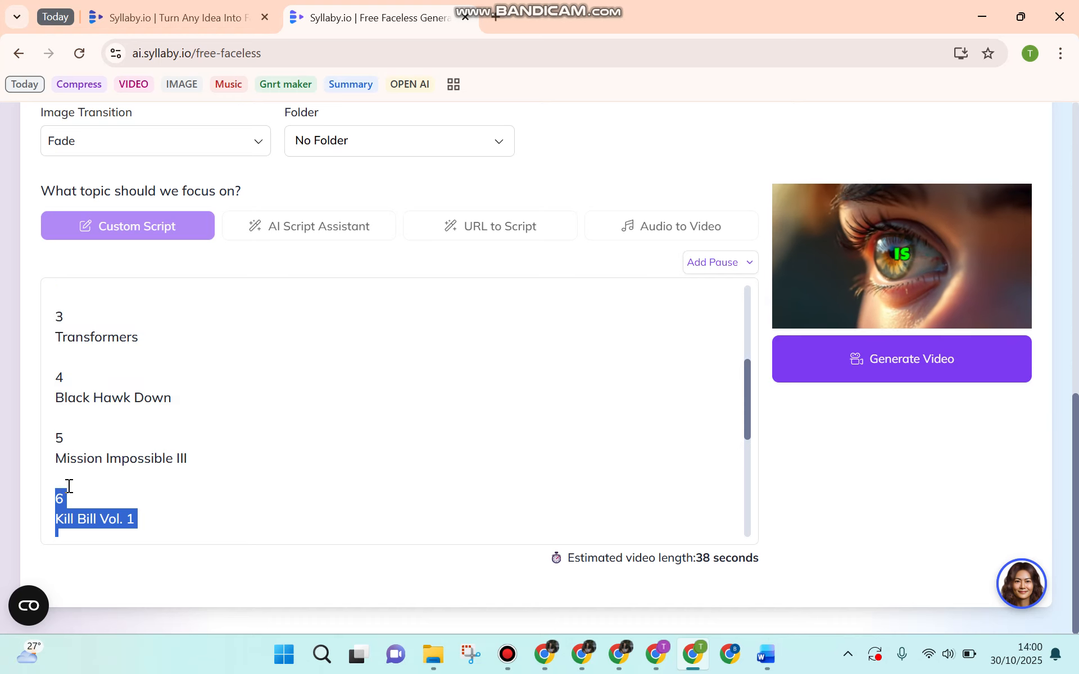
key(BackSpace)
key(BackSpace)
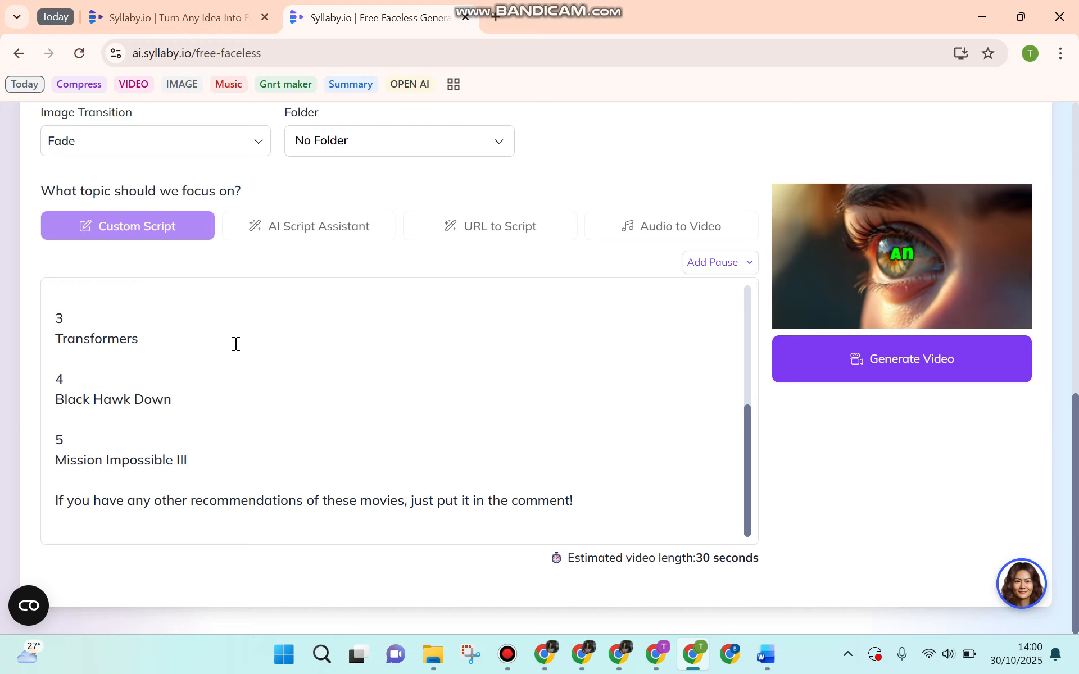
click(67, 354)
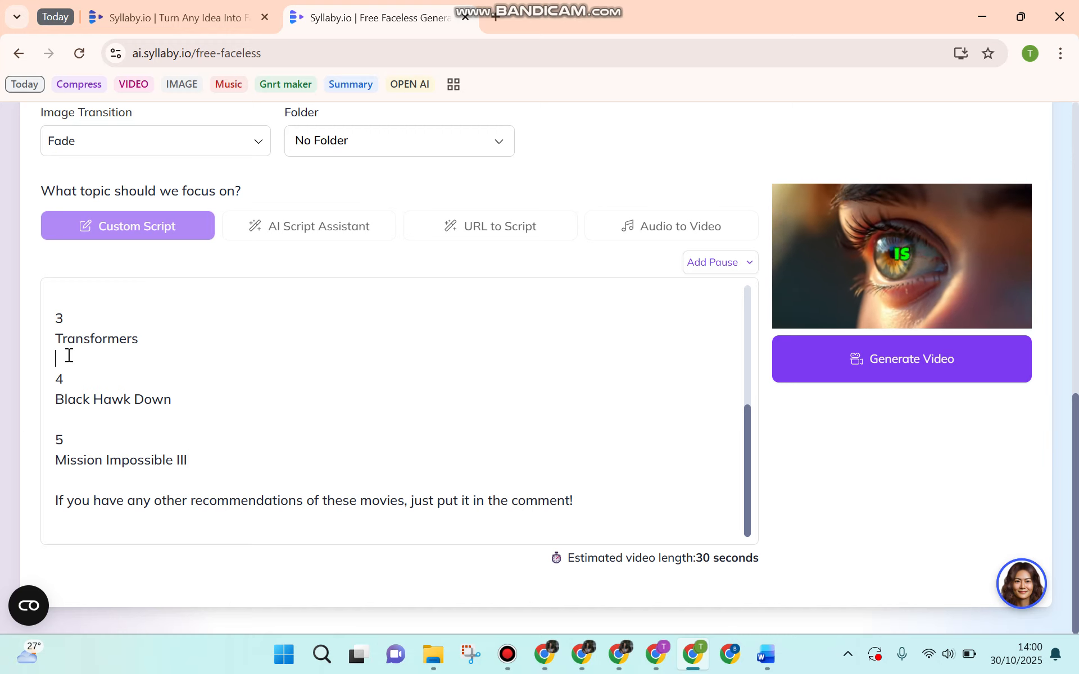
click(50, 436)
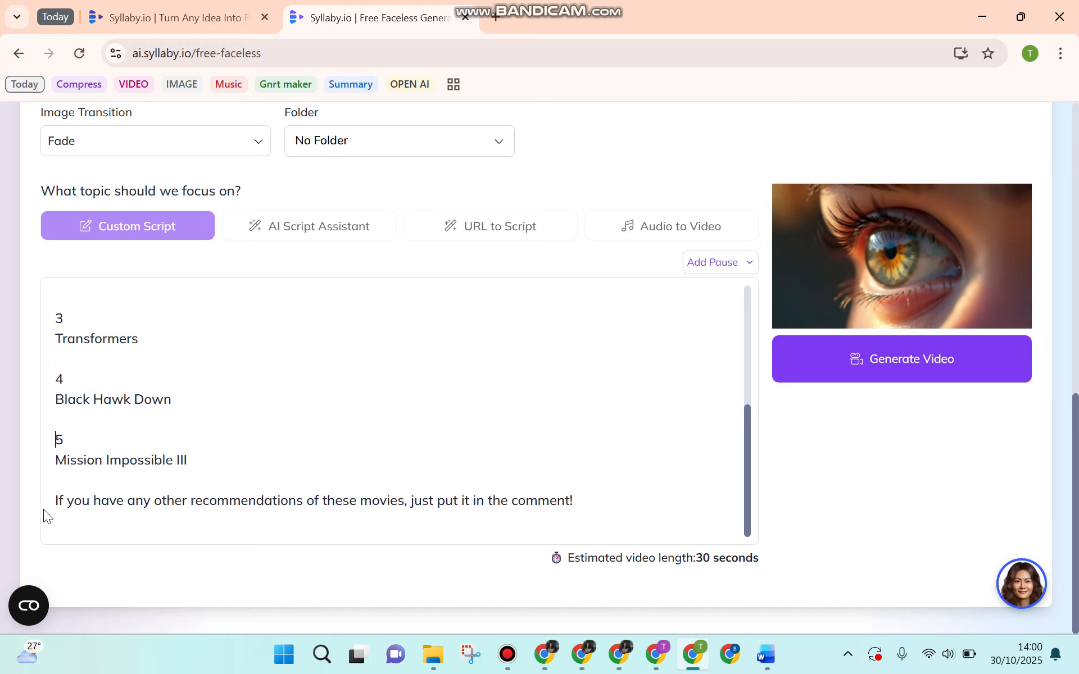
click(74, 467)
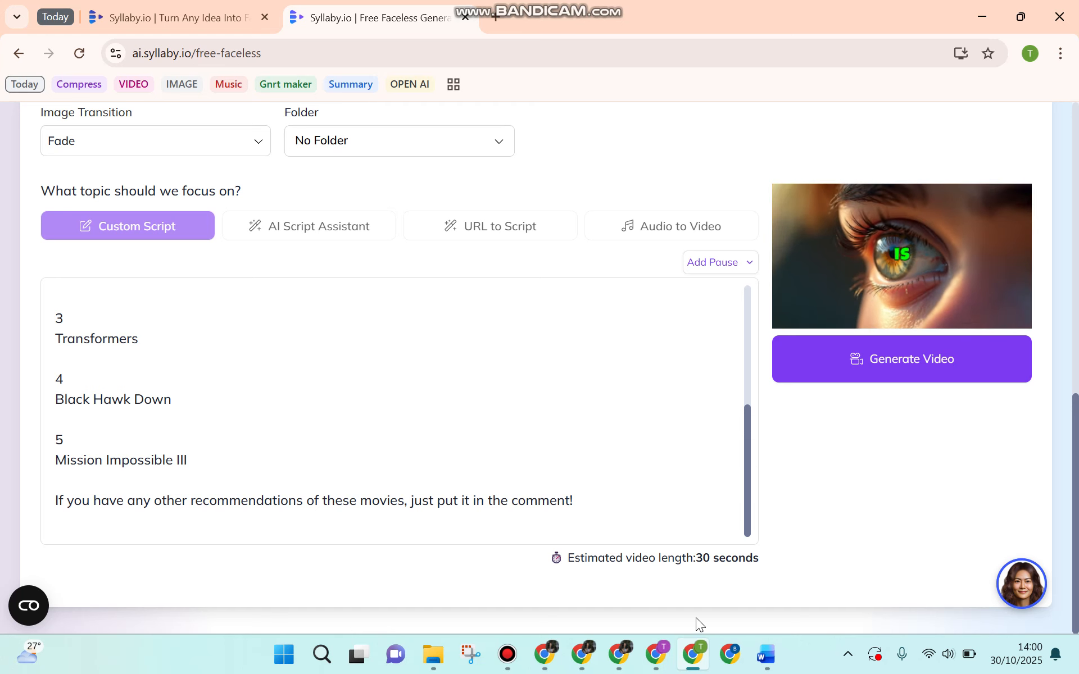
Switch to the other Chrome window and open the Syllaby page with the already generated action movie video
click(655, 655)
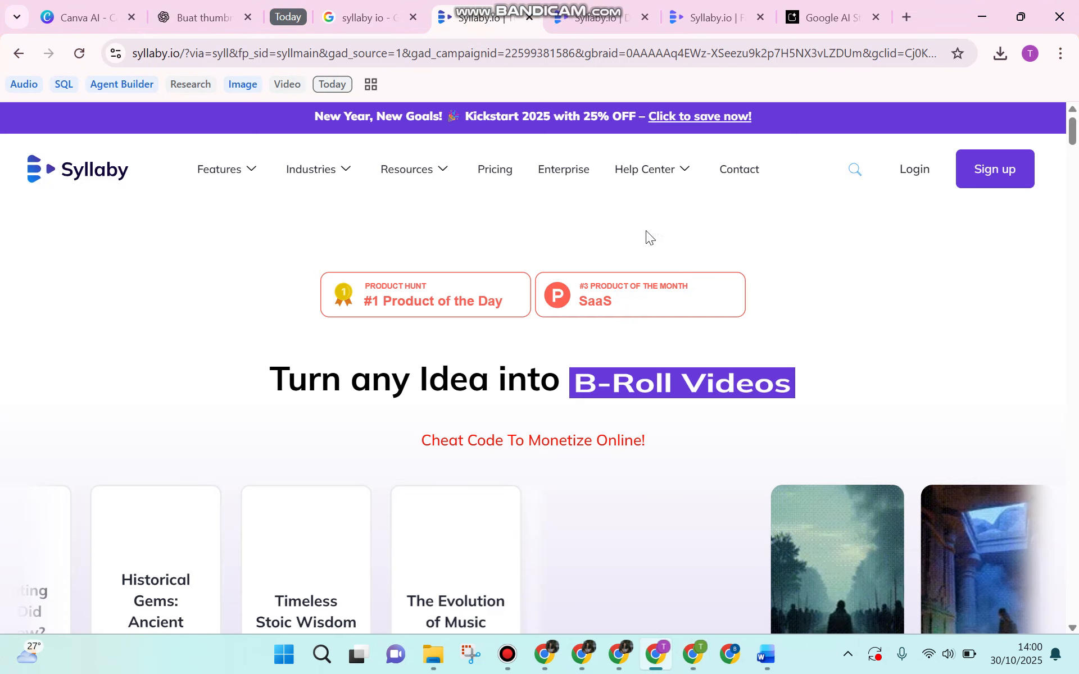
click(702, 19)
scroll(240, 283, down, 2)
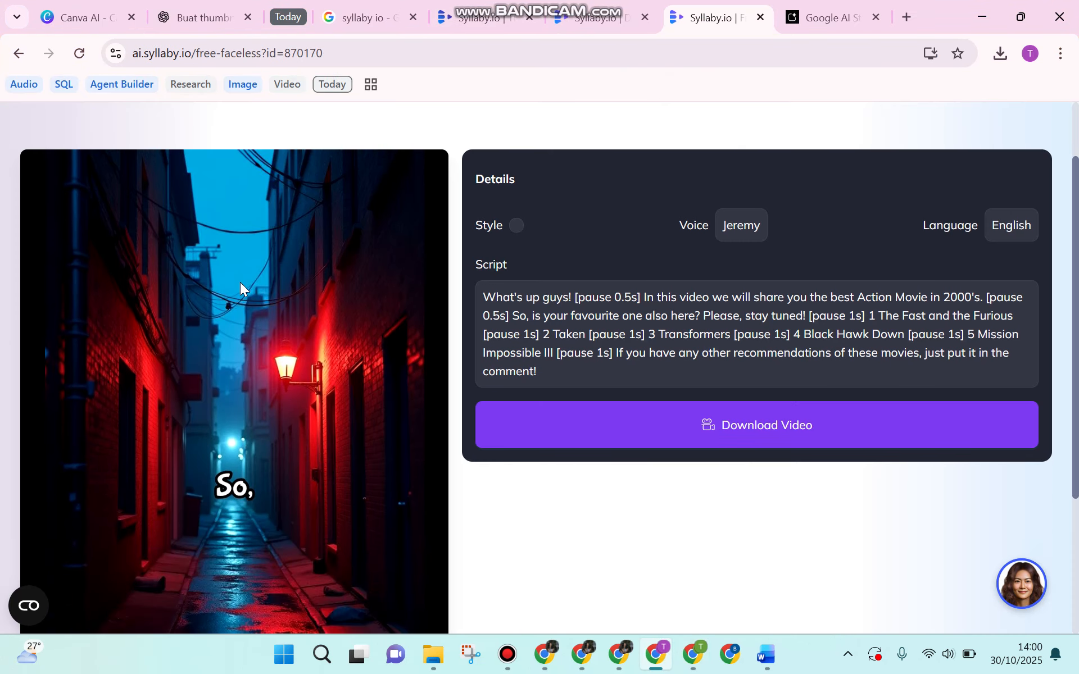
scroll(240, 282, down, 3)
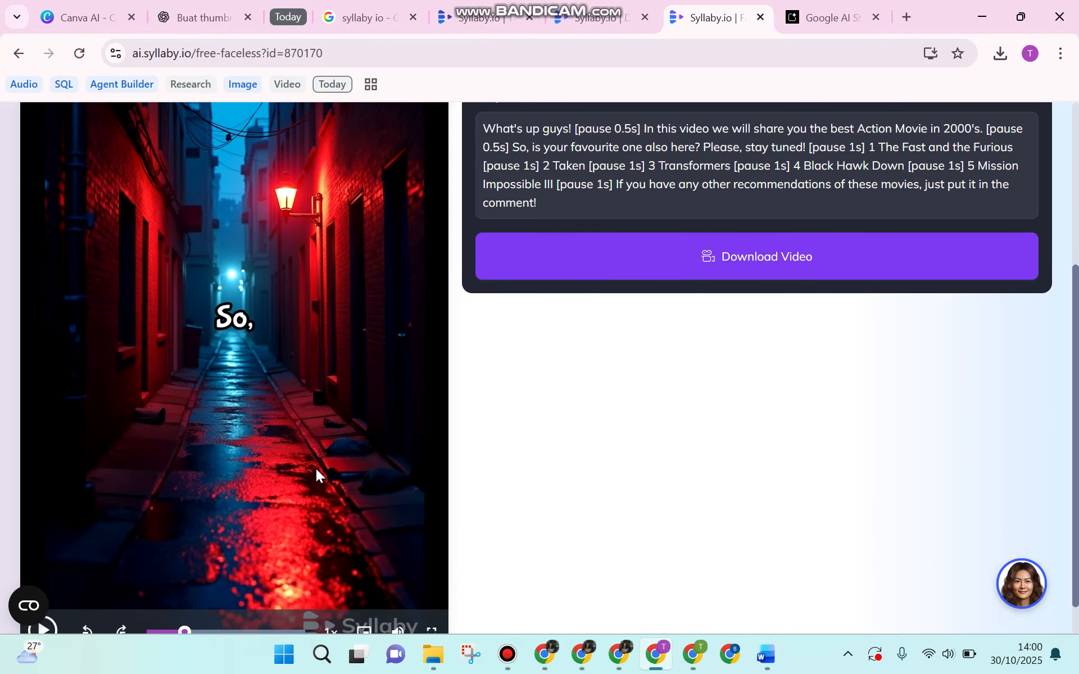
Play the generated video from the beginning in full screen, pause it partway and return to the page
scroll(393, 533, down, 1)
click(431, 591)
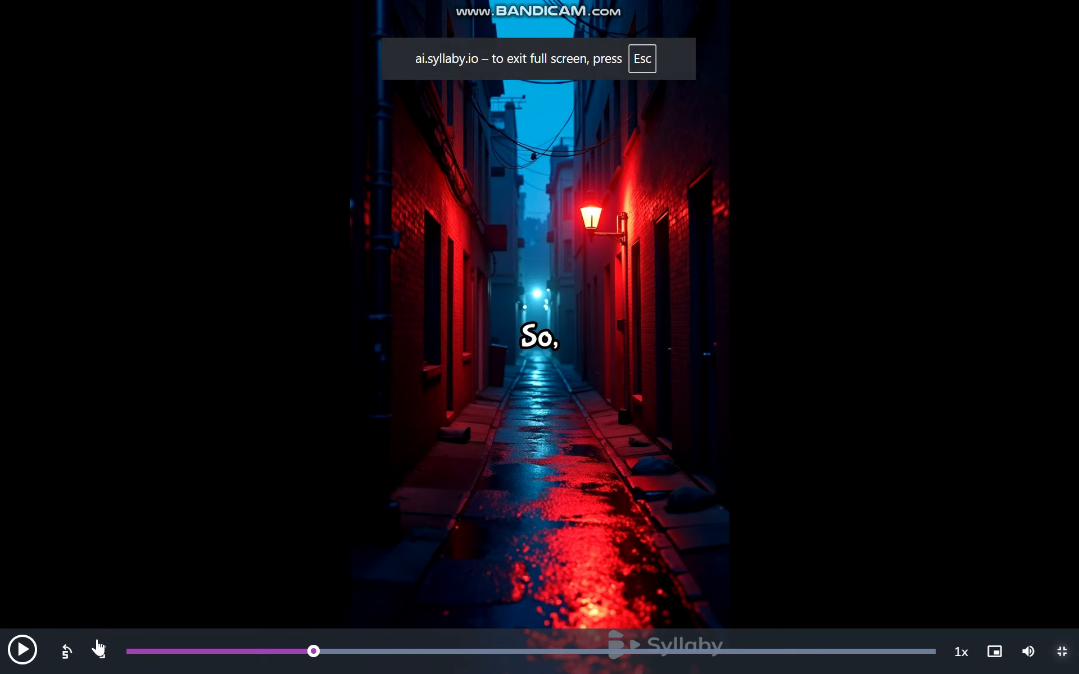
drag(313, 652, 128, 652)
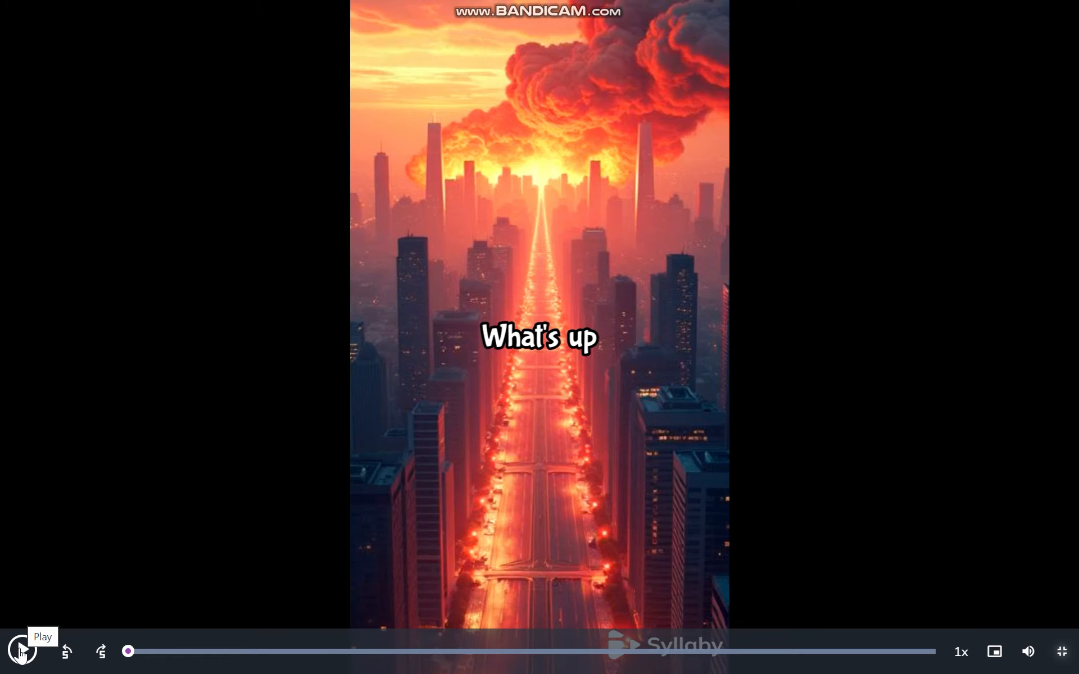
click(20, 651)
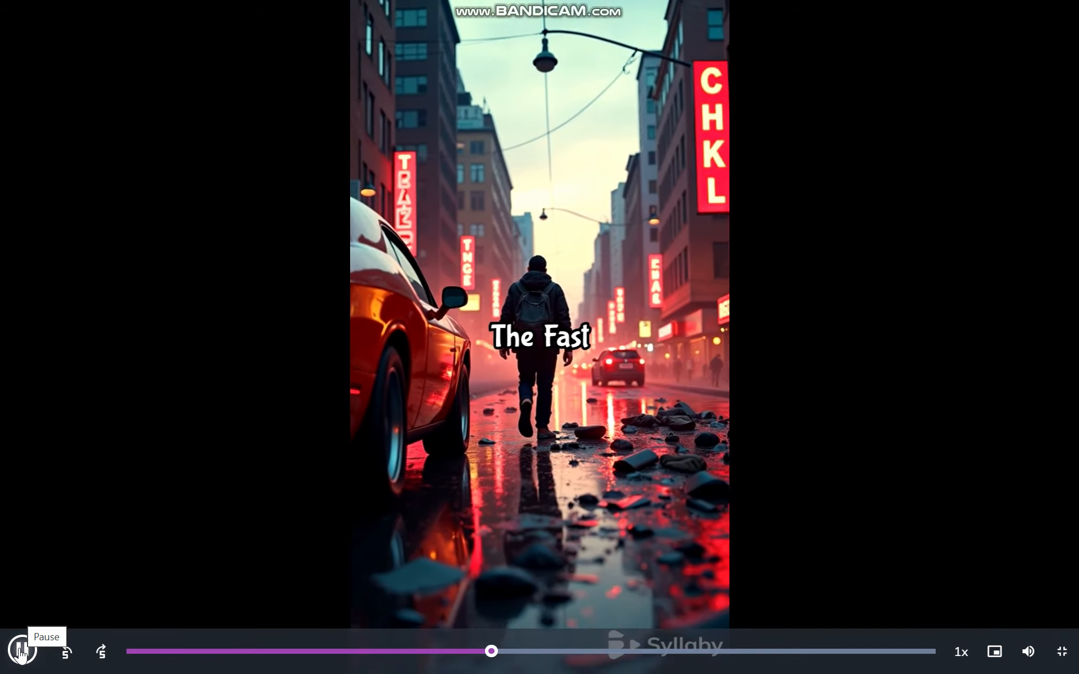
click(21, 651)
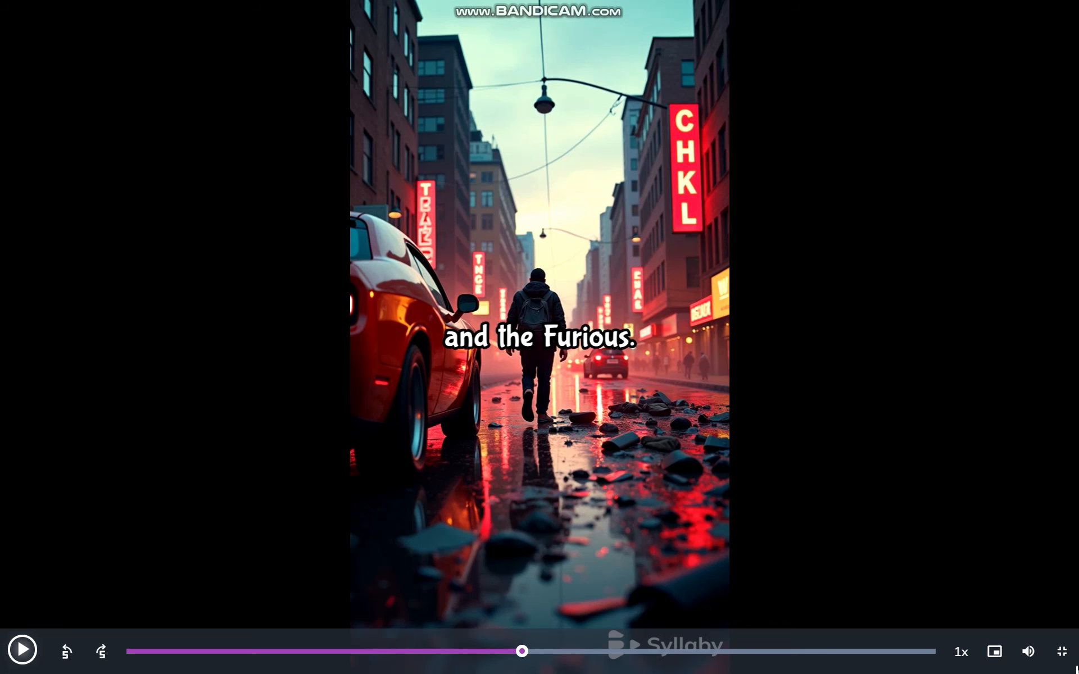
click(1061, 651)
Download the generated action movie video
scroll(362, 345, up, 3)
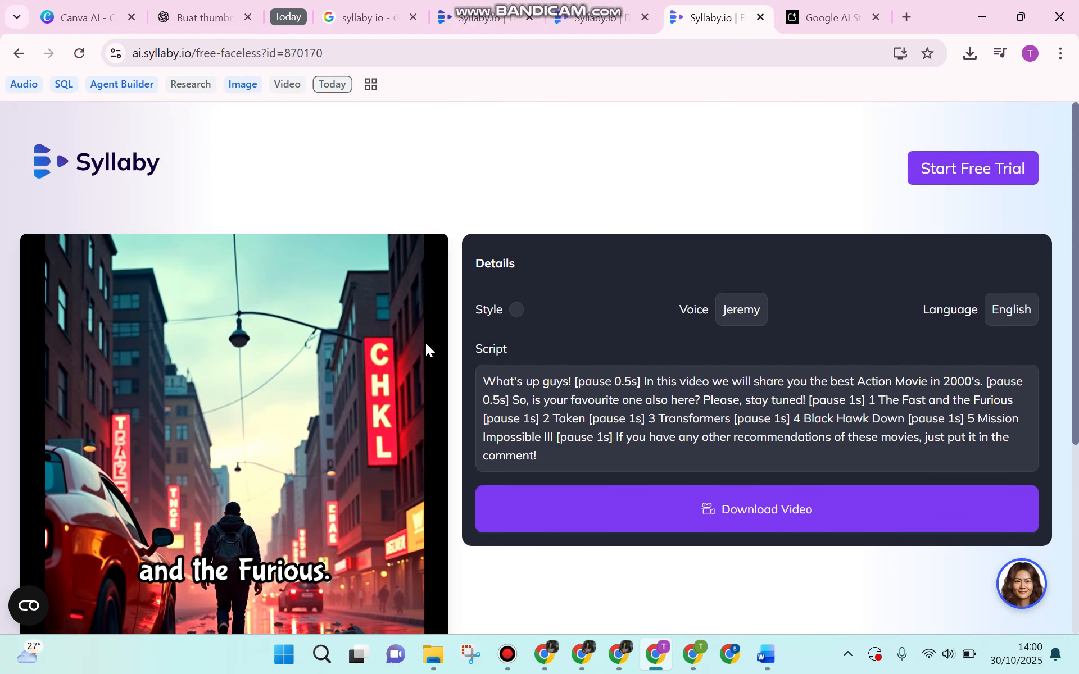
click(655, 511)
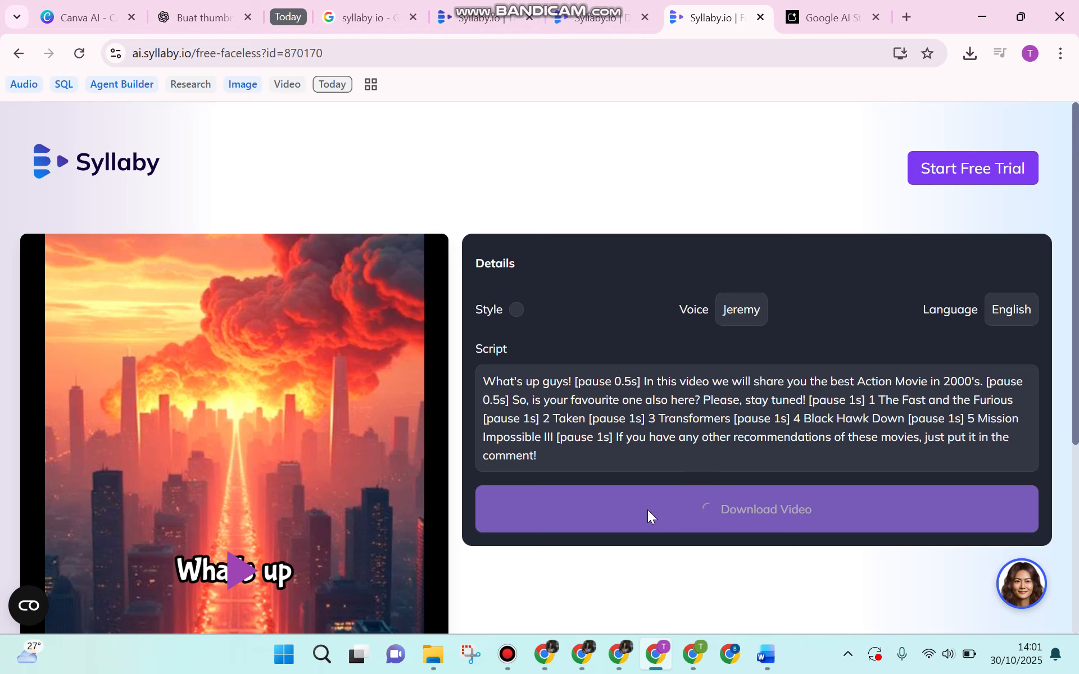